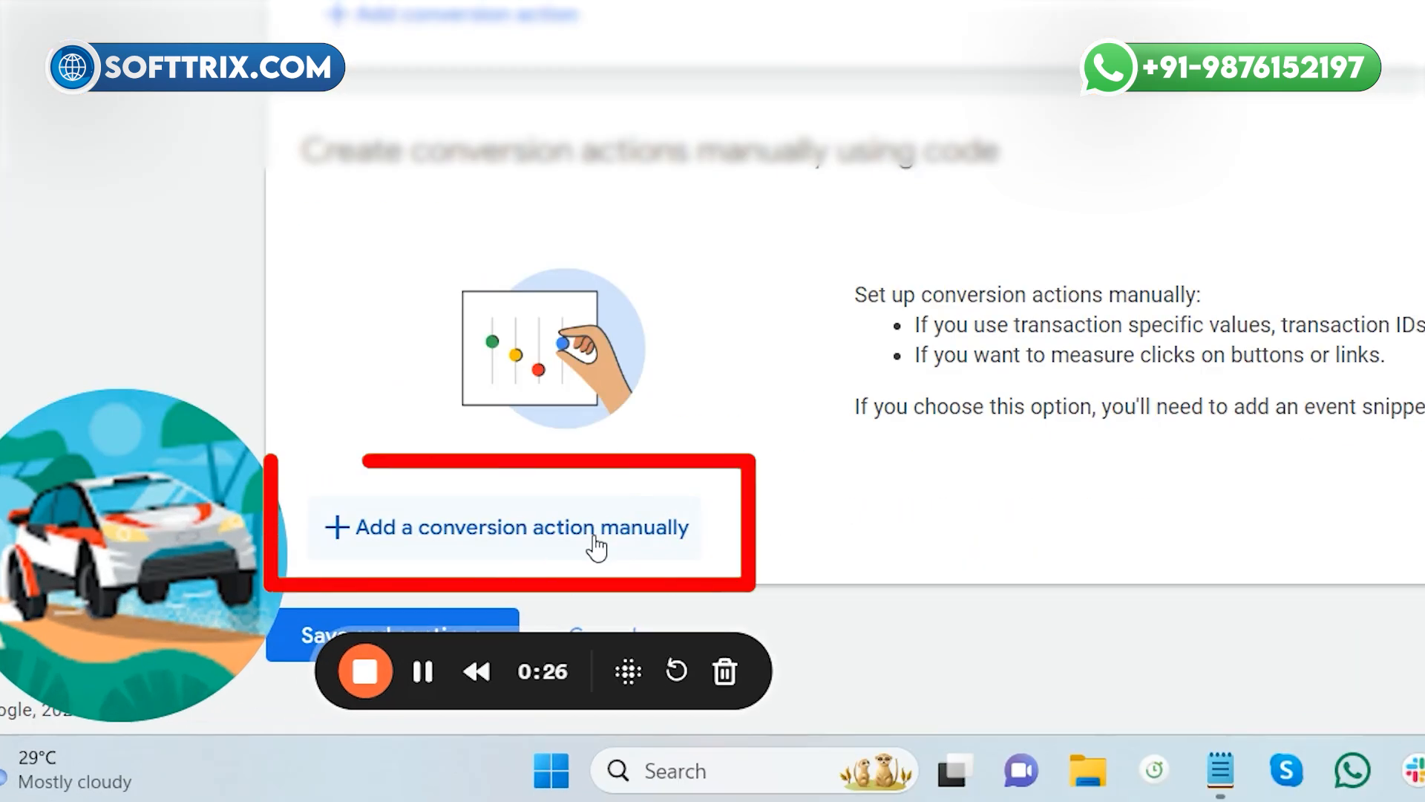
- Add a manual conversion action named 'WooCommerce Purchase', fixing the name's spelling
{"action": "left_click", "coordinate": [403, 636]}
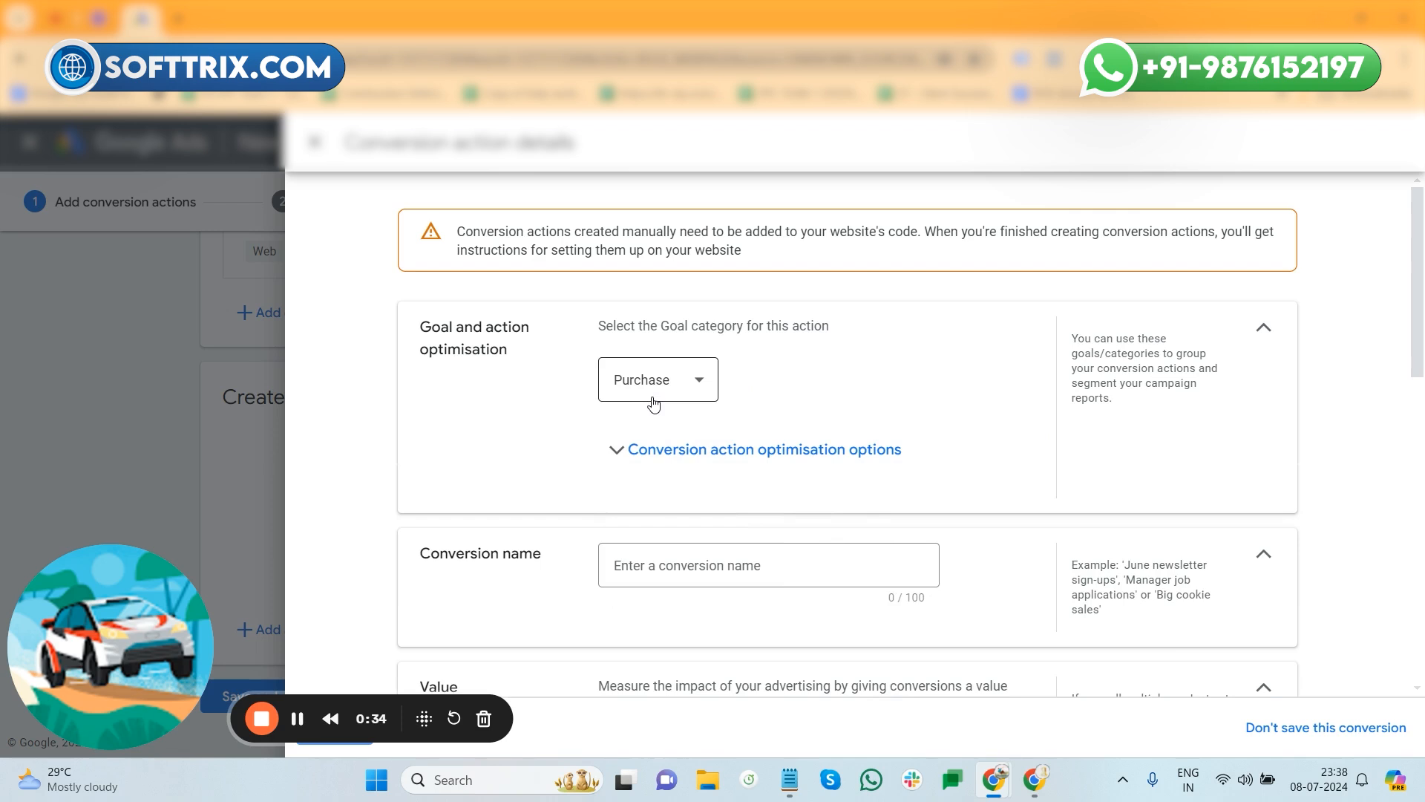
{"action": "scroll", "coordinate": [653, 405], "scroll_direction": "down", "scroll_amount": 1}
{"action": "left_click", "coordinate": [650, 478]}
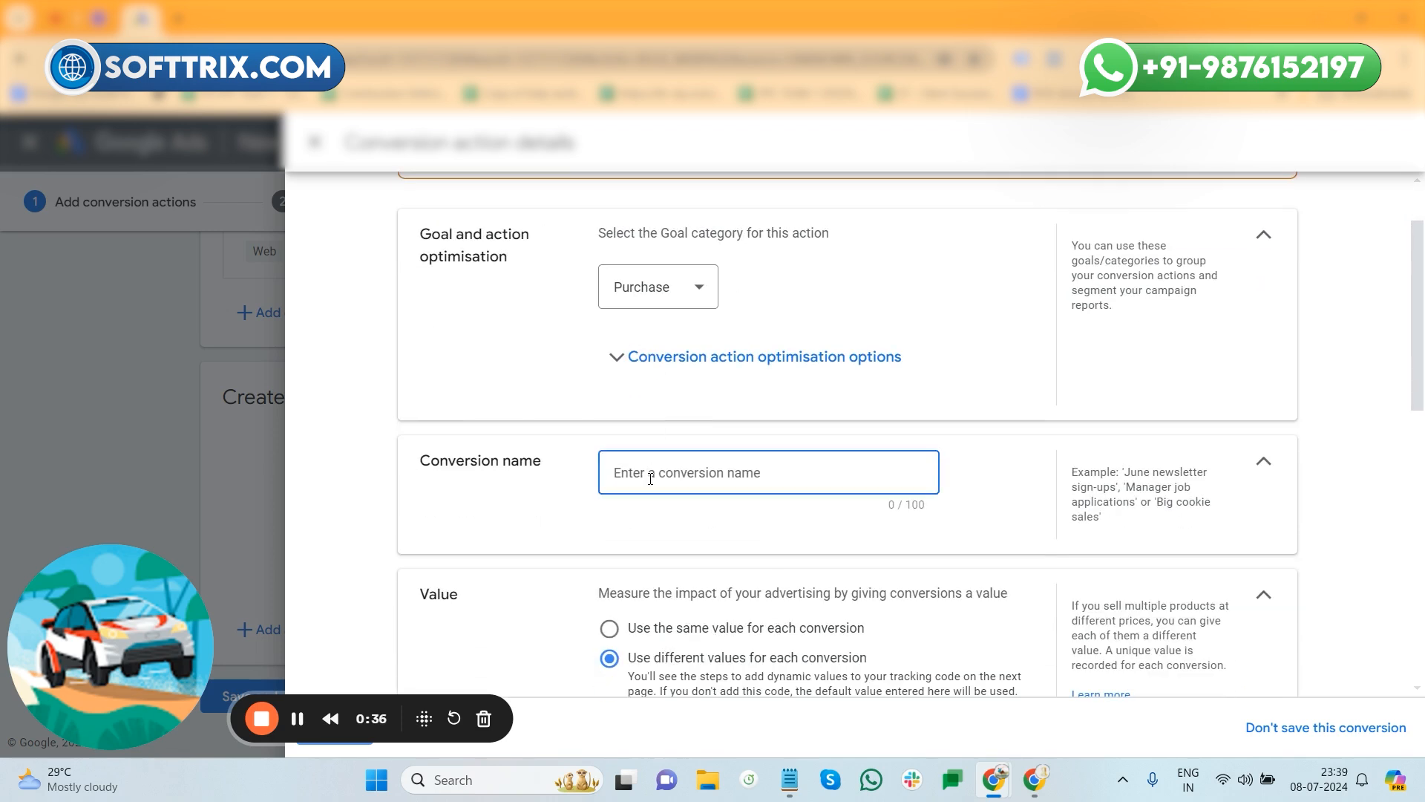
{"action": "type", "text": "Woocommerece Purchase"}
{"action": "right_click", "coordinate": [650, 475]}
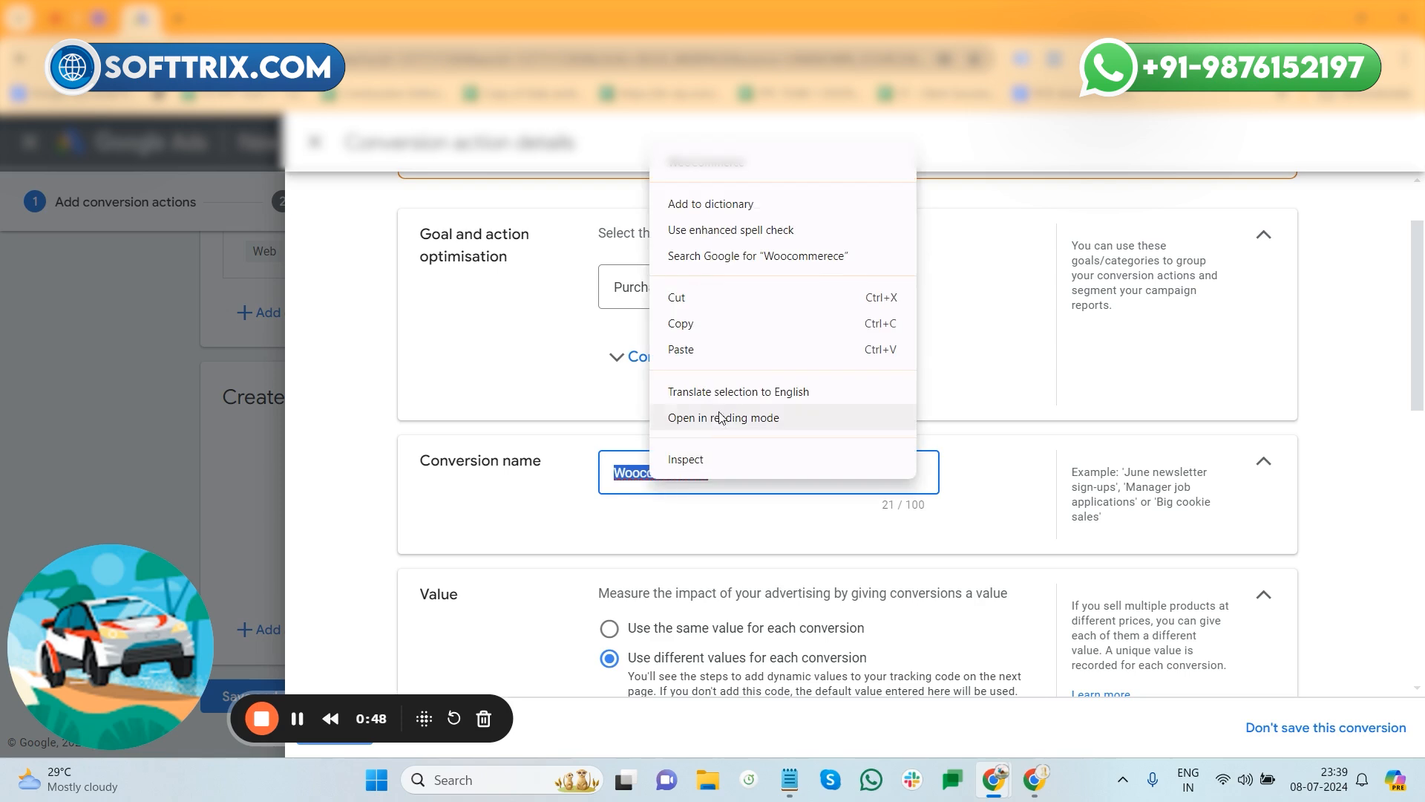
{"action": "left_click", "coordinate": [706, 172]}
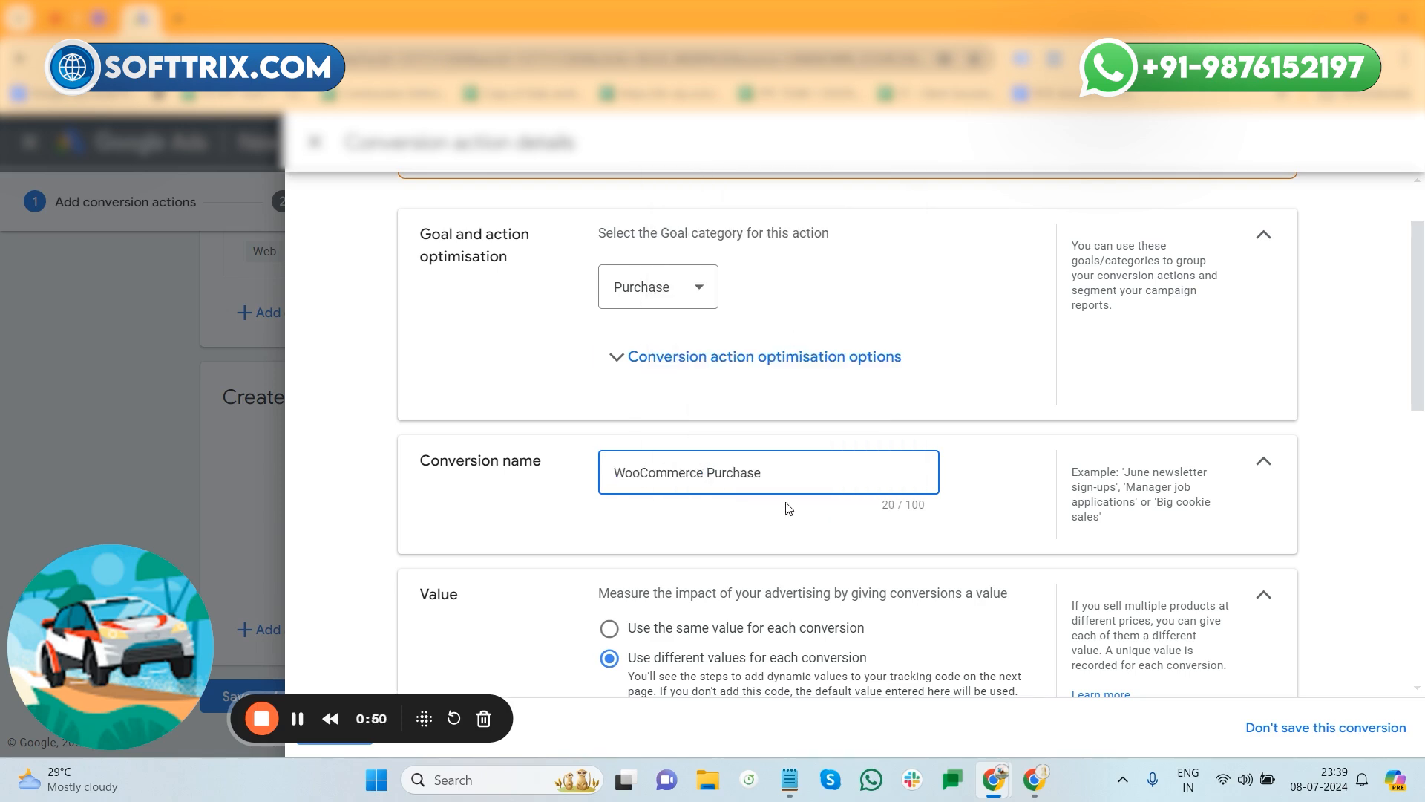
- Set the conversion's attribution model to Last click and finish the details
{"action": "scroll", "coordinate": [788, 509], "scroll_direction": "down", "scroll_amount": 3}
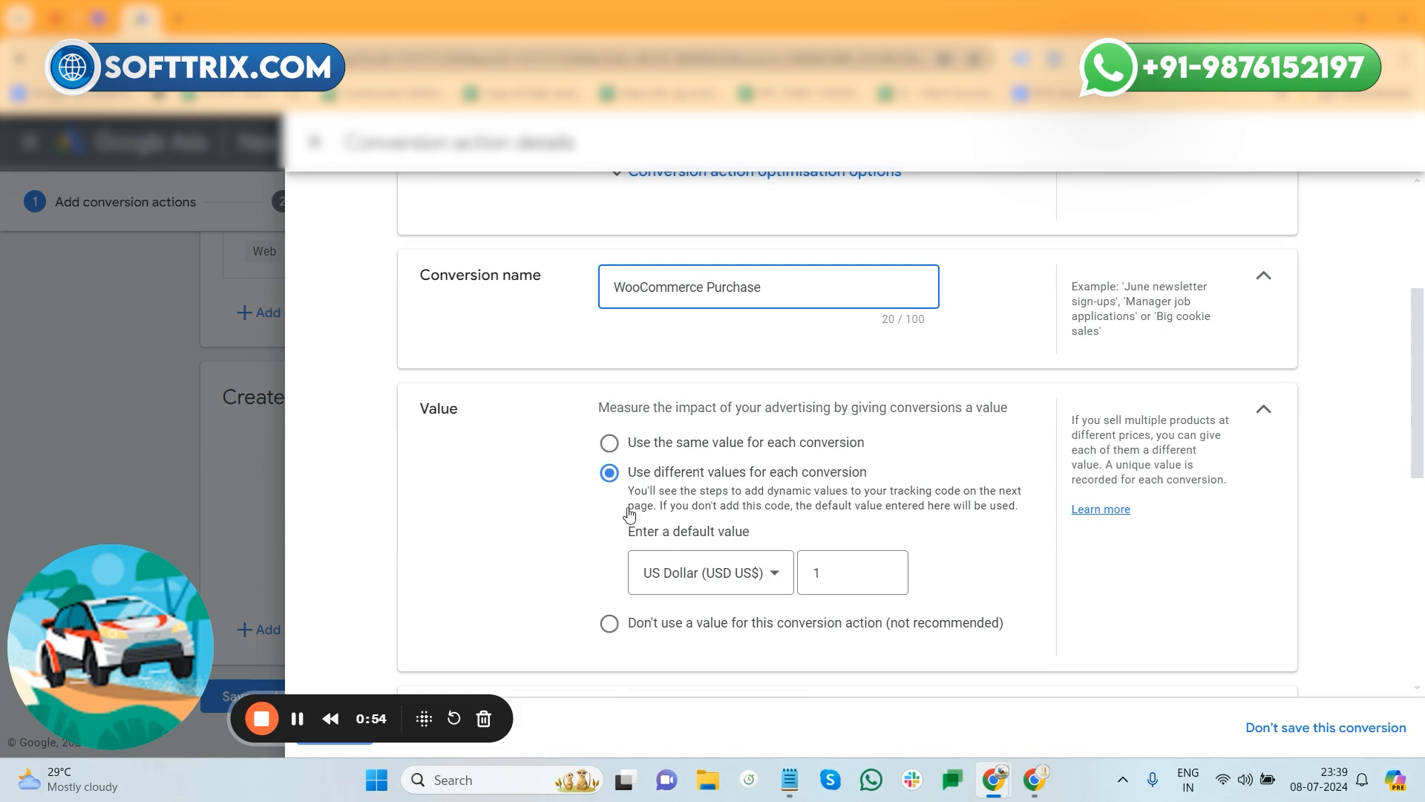
{"action": "scroll", "coordinate": [690, 487], "scroll_direction": "down", "scroll_amount": 6}
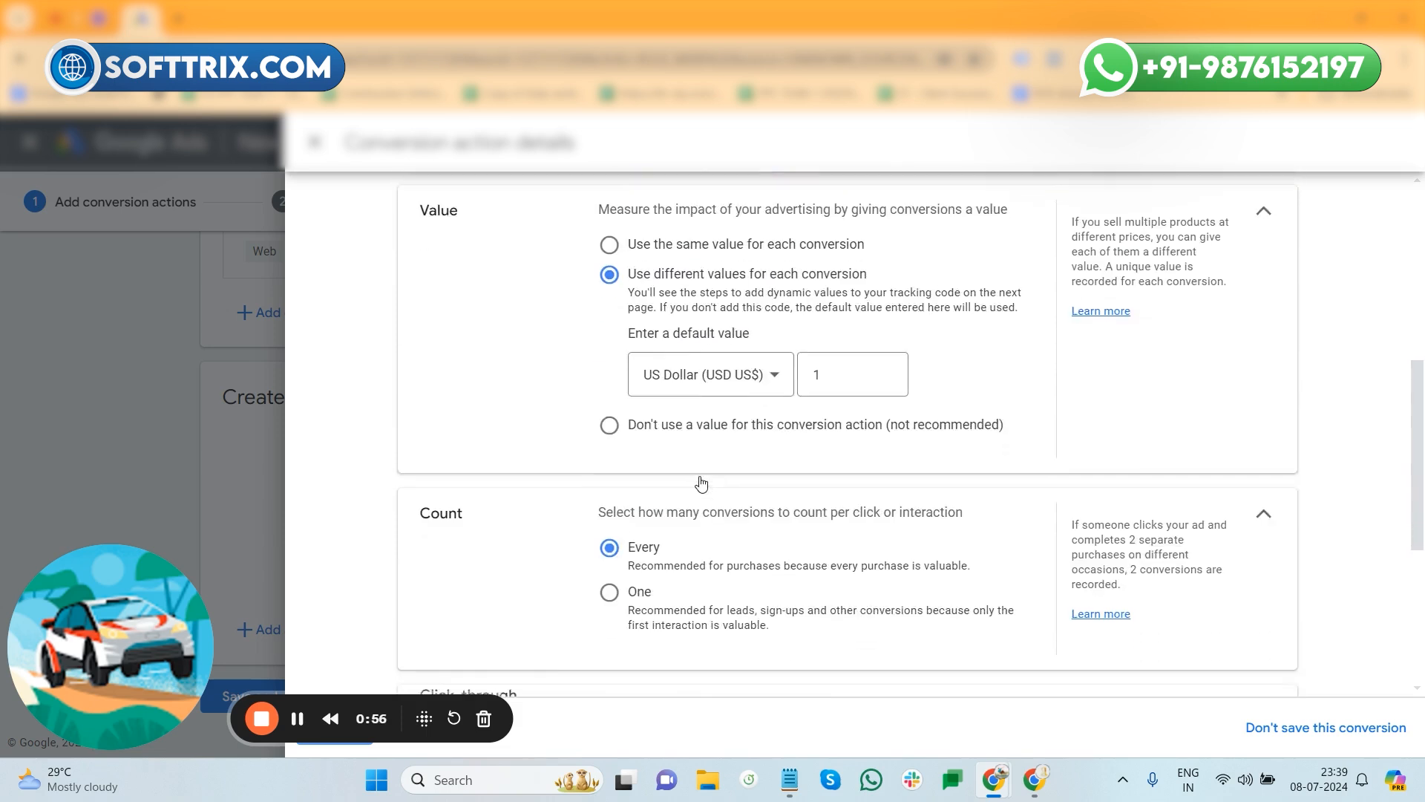
{"action": "scroll", "coordinate": [701, 458], "scroll_direction": "down", "scroll_amount": 2}
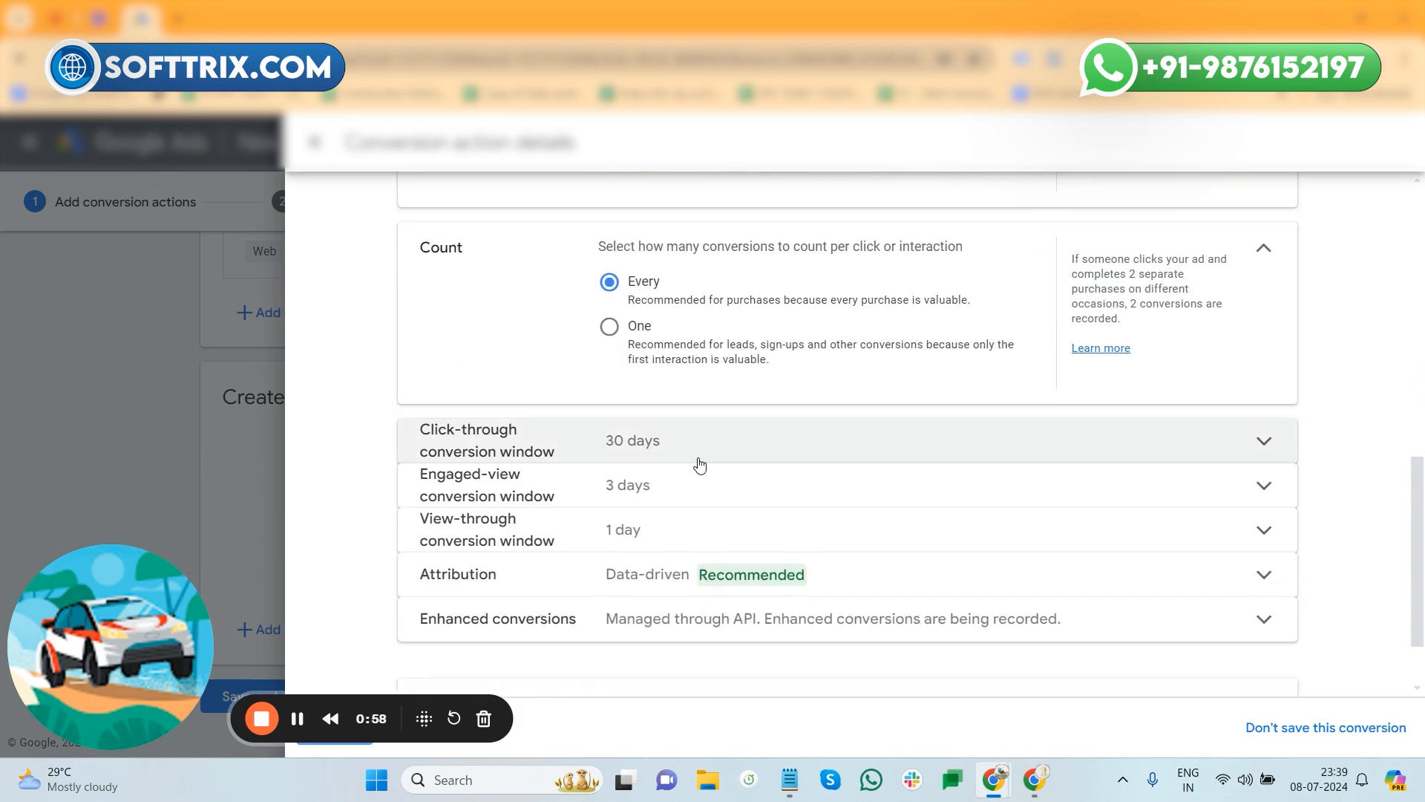
{"action": "scroll", "coordinate": [916, 471], "scroll_direction": "down", "scroll_amount": 2}
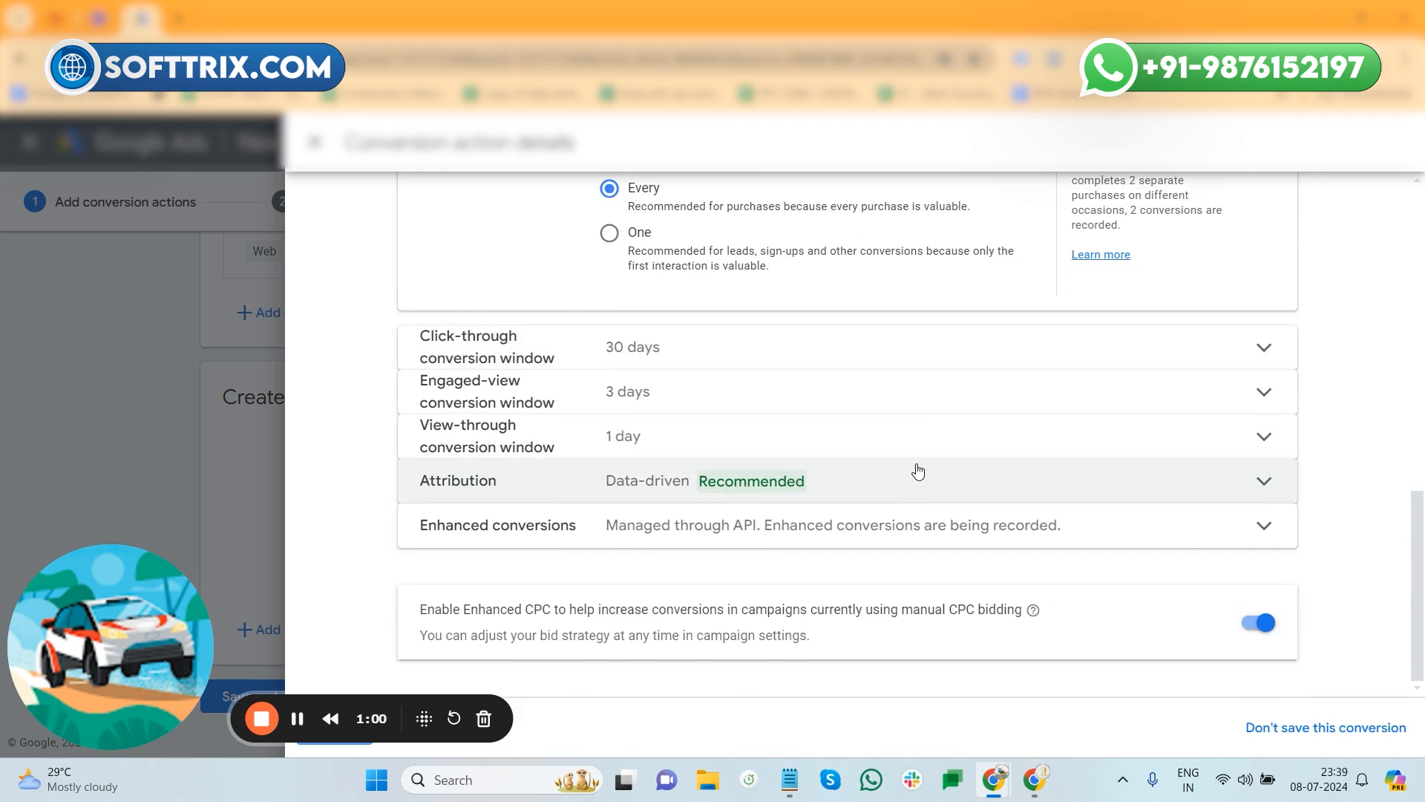
{"action": "scroll", "coordinate": [915, 471], "scroll_direction": "up", "scroll_amount": 2}
{"action": "scroll", "coordinate": [913, 471], "scroll_direction": "down", "scroll_amount": 2}
{"action": "left_click", "coordinate": [911, 476]}
{"action": "scroll", "coordinate": [895, 492], "scroll_direction": "down", "scroll_amount": 2}
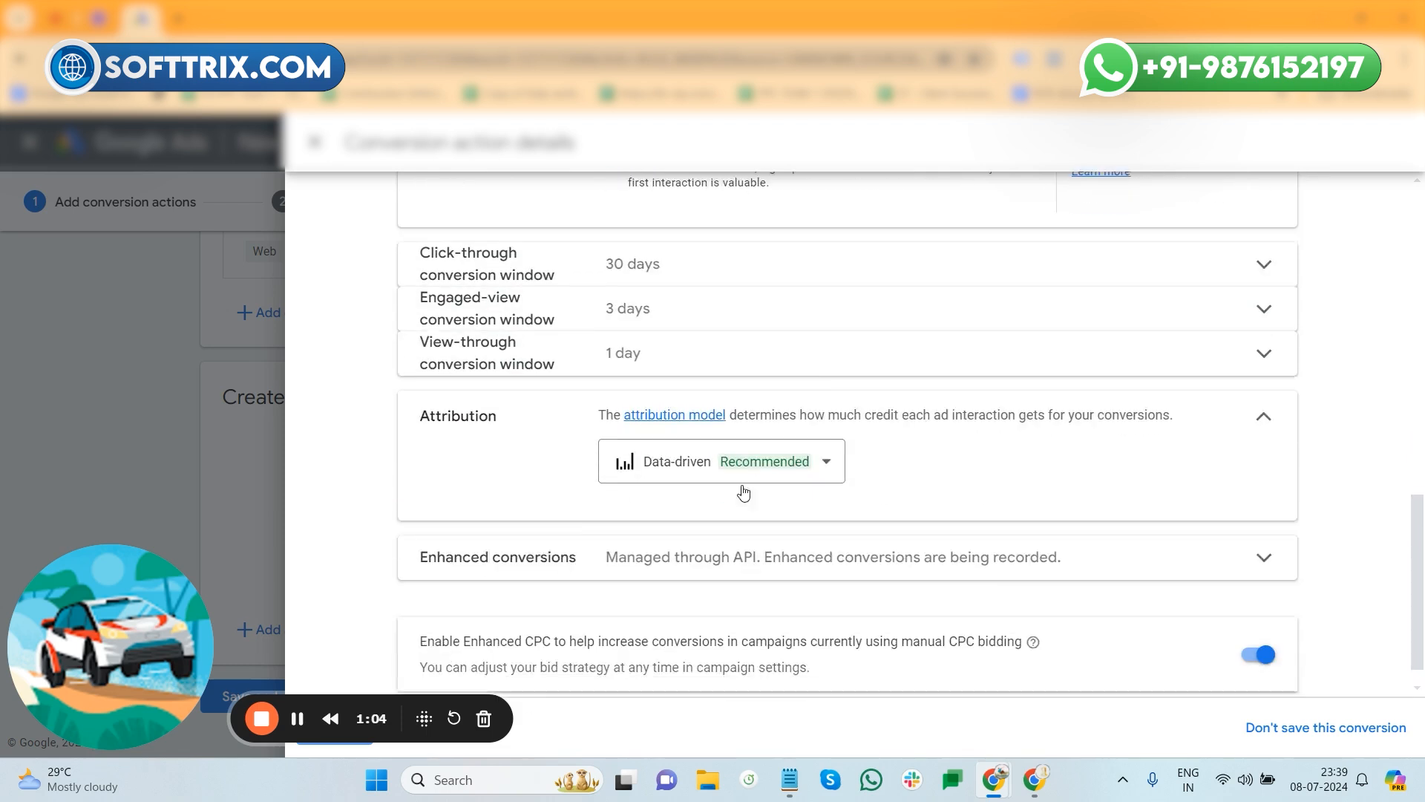
{"action": "left_click", "coordinate": [735, 466]}
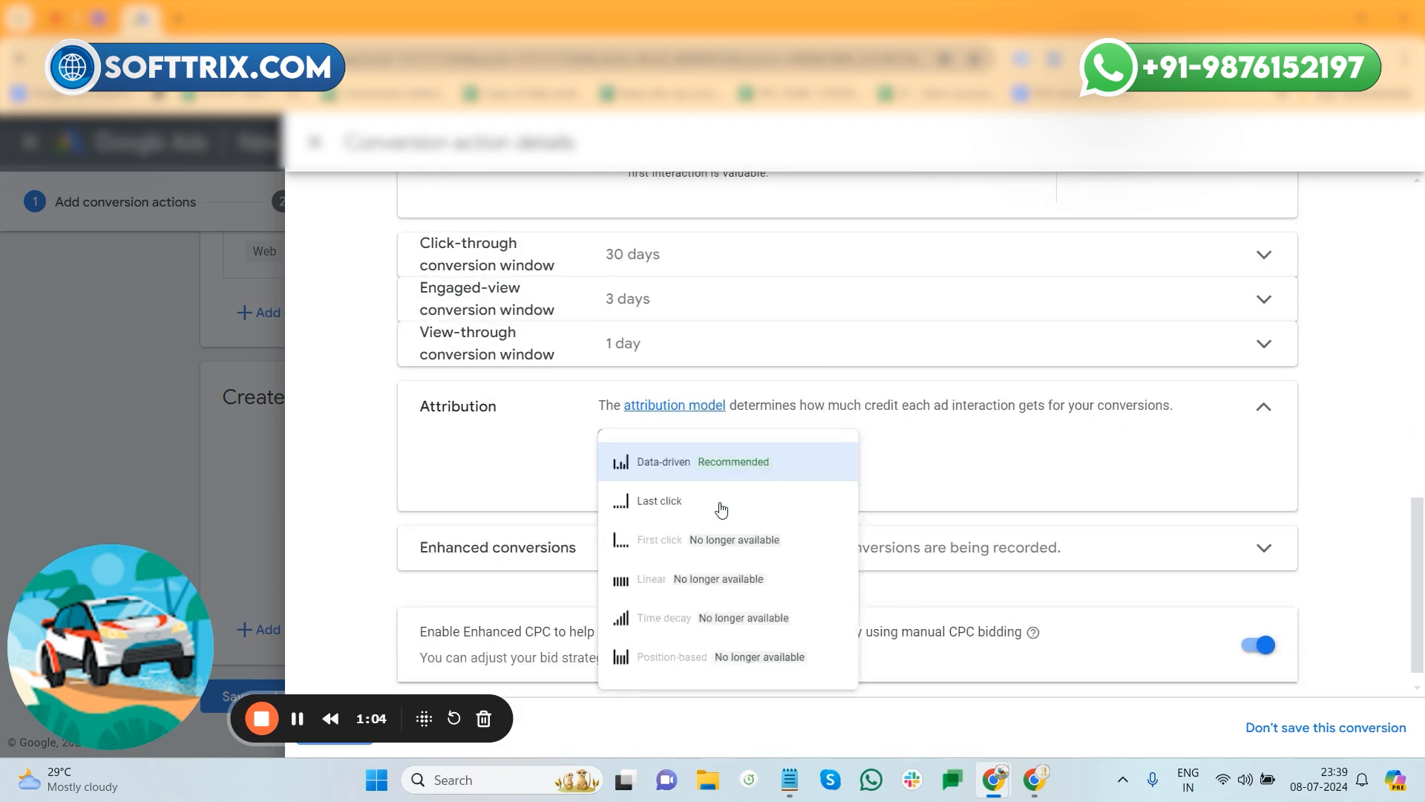
{"action": "left_click", "coordinate": [682, 513]}
{"action": "scroll", "coordinate": [927, 449], "scroll_direction": "down", "scroll_amount": 2}
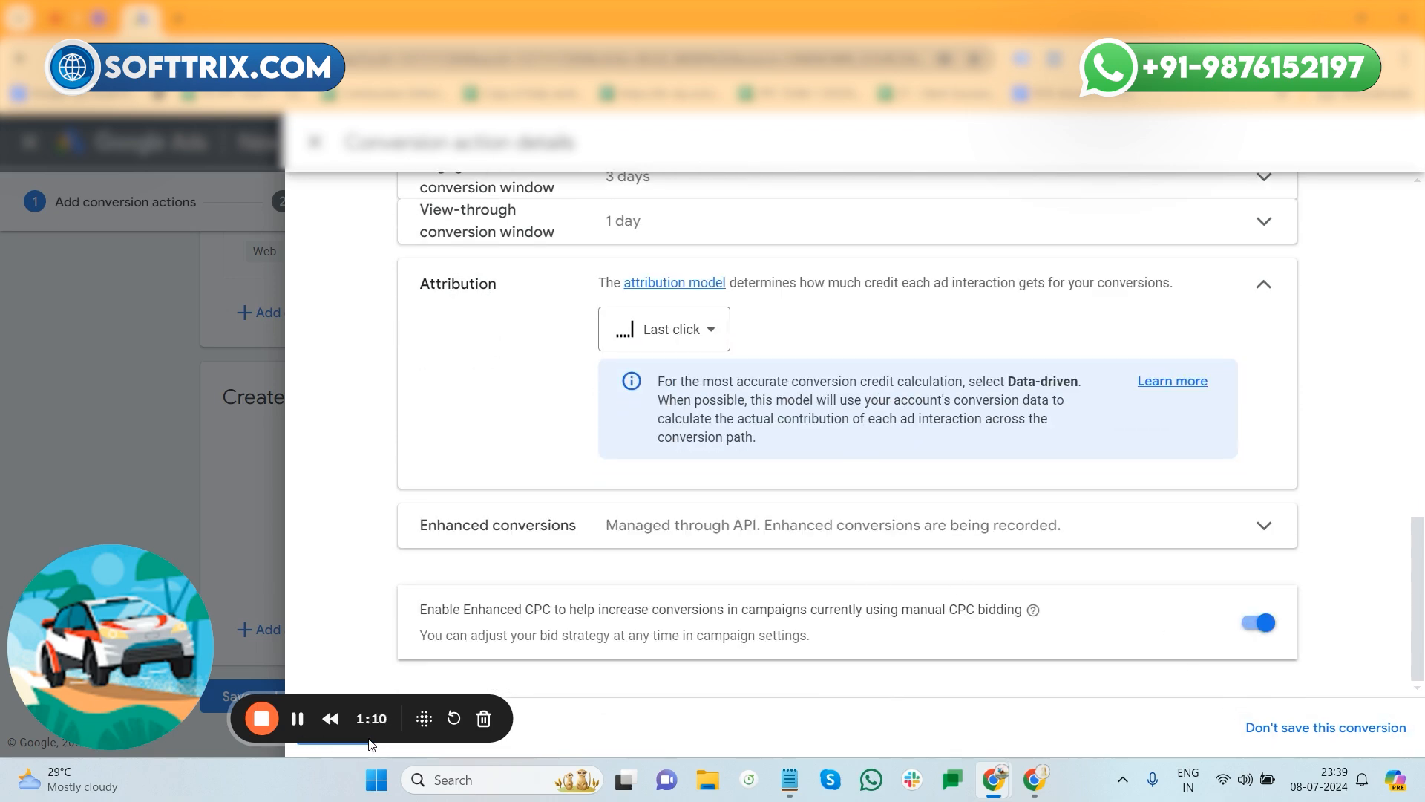
{"action": "left_click_drag", "start_coordinate": [427, 716], "coordinate": [1422, 681]}
{"action": "left_click", "coordinate": [335, 735]}
- Save the WooCommerce Purchase conversion and show its Tag Manager conversion ID and label
{"action": "scroll", "coordinate": [719, 601], "scroll_direction": "down", "scroll_amount": 2}
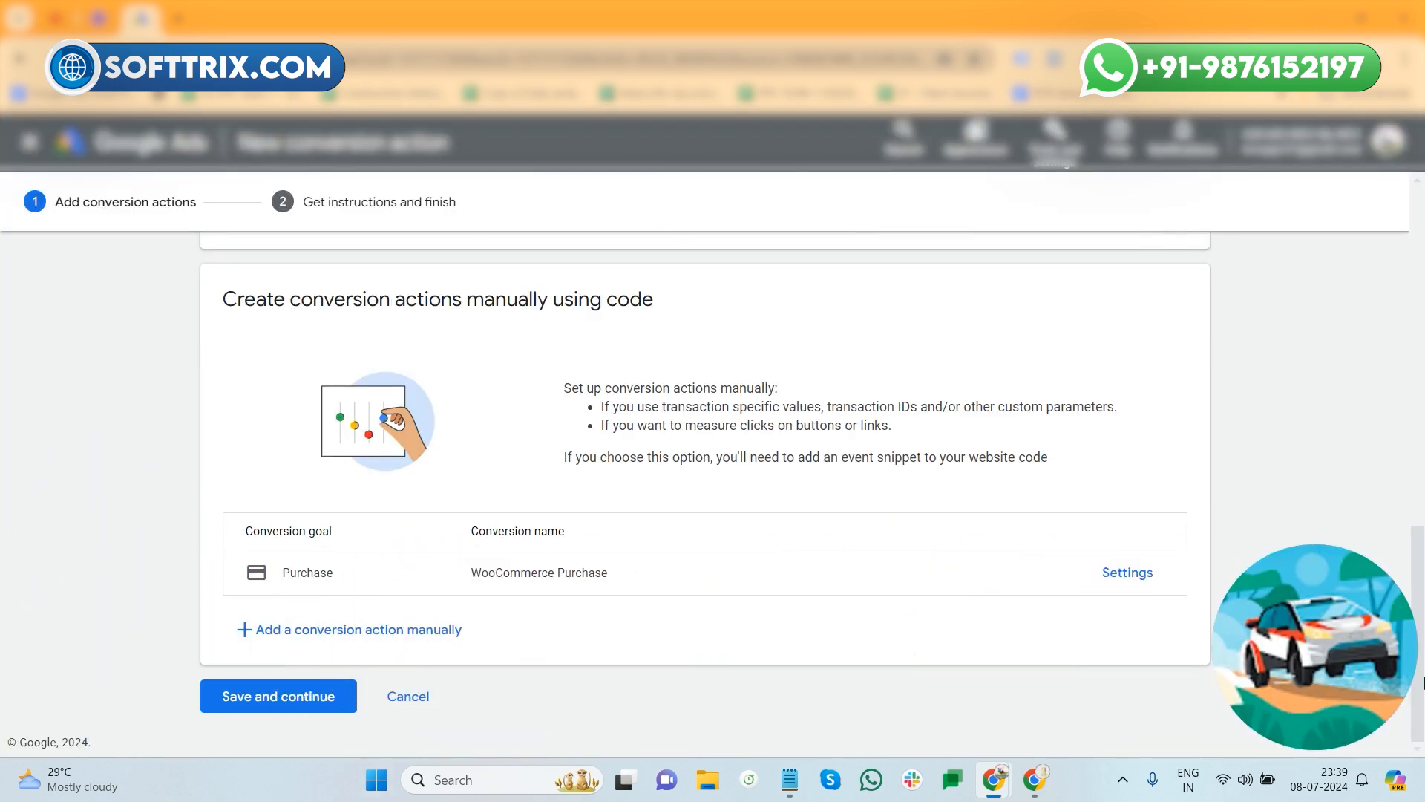
{"action": "left_click", "coordinate": [268, 711]}
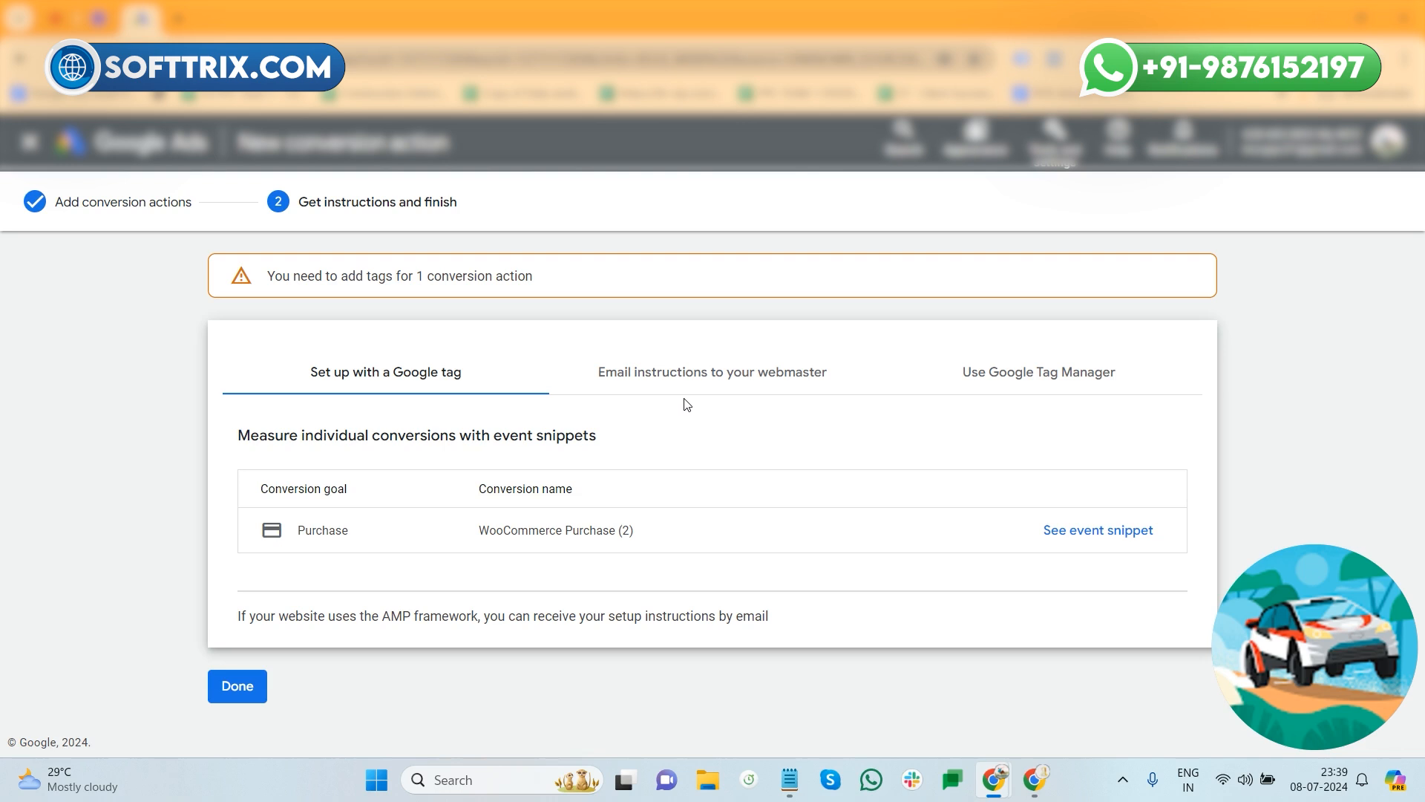
{"action": "left_click", "coordinate": [1046, 392]}
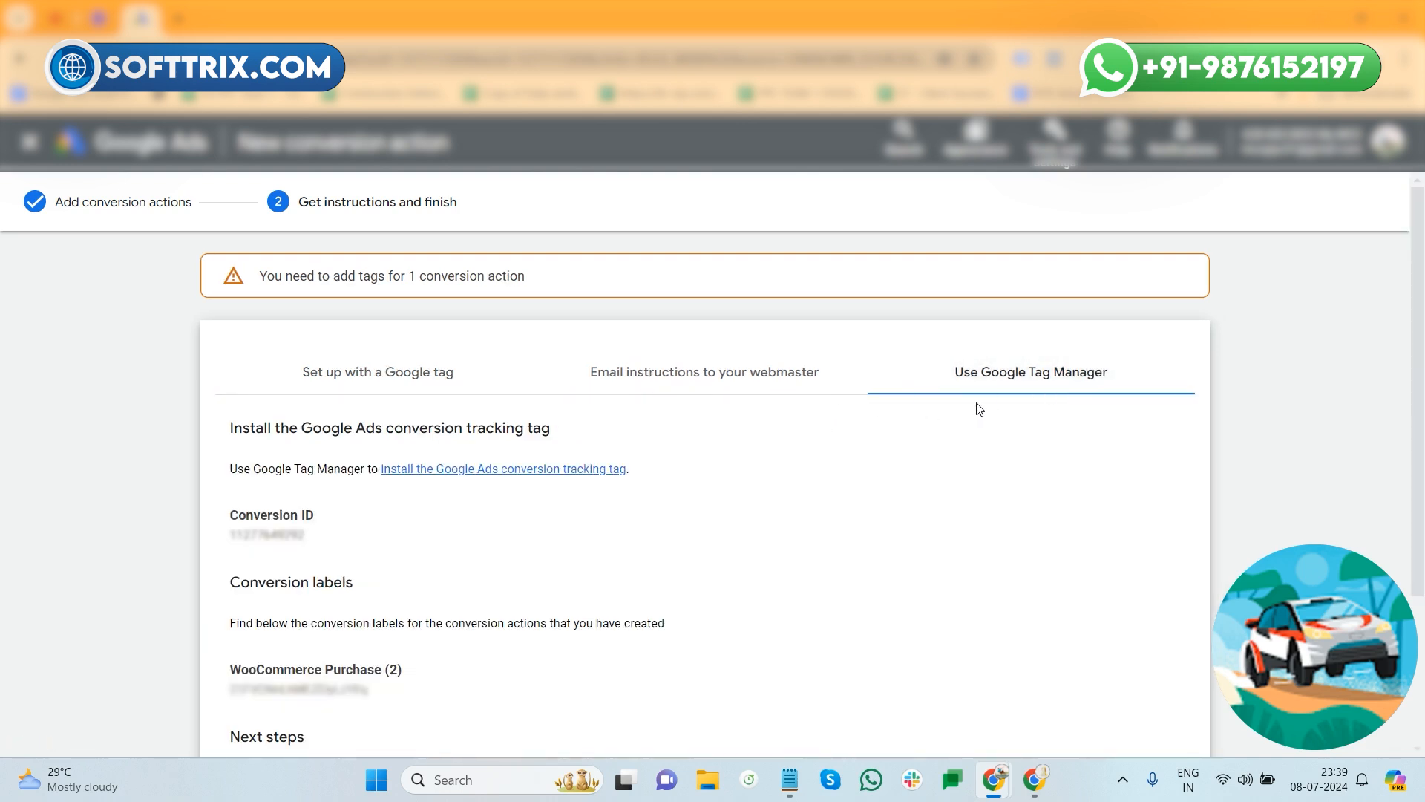
{"action": "scroll", "coordinate": [977, 407], "scroll_direction": "down", "scroll_amount": 1}
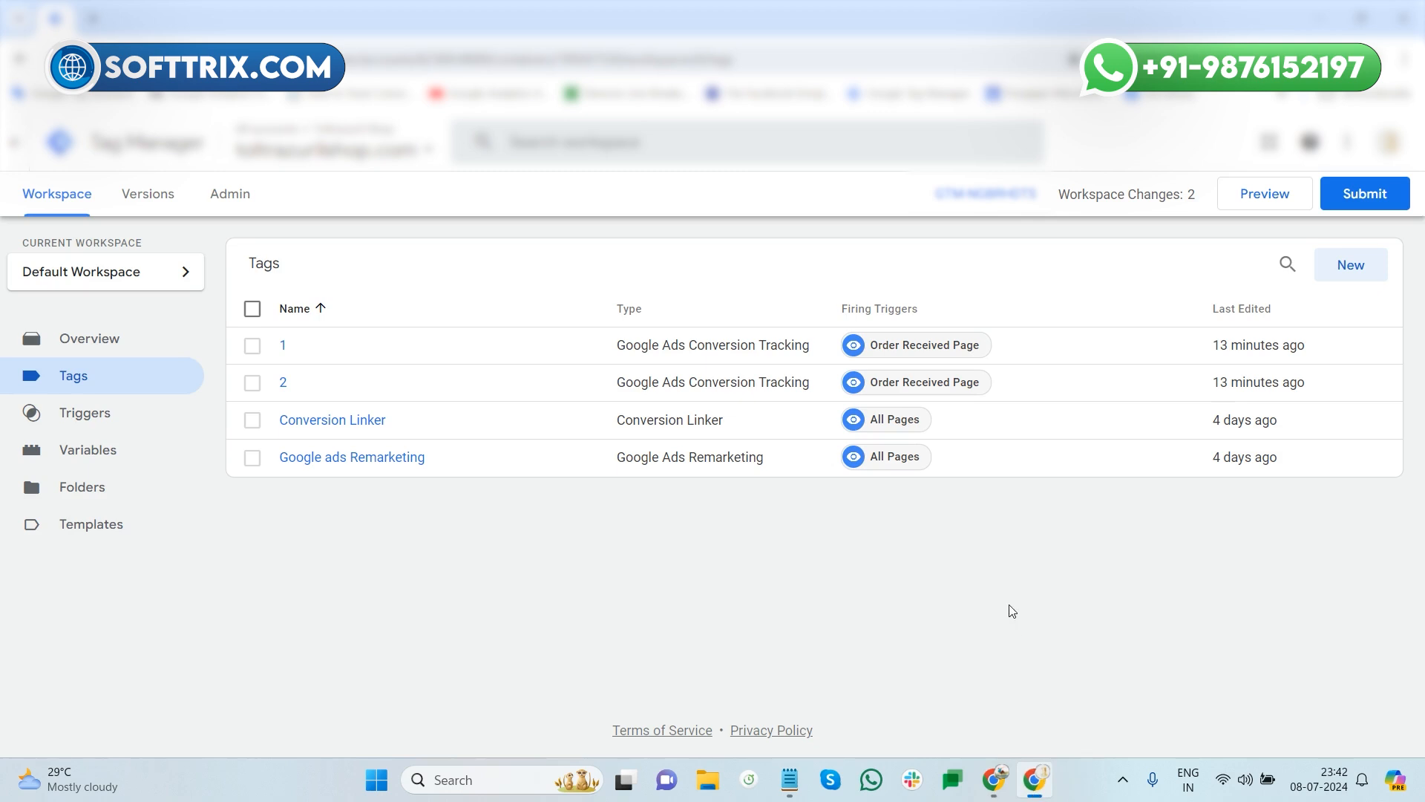
- Go to the Variables page listing Order Id and Purchase Value, and start a new user-defined variable
{"action": "left_click", "coordinate": [95, 448]}
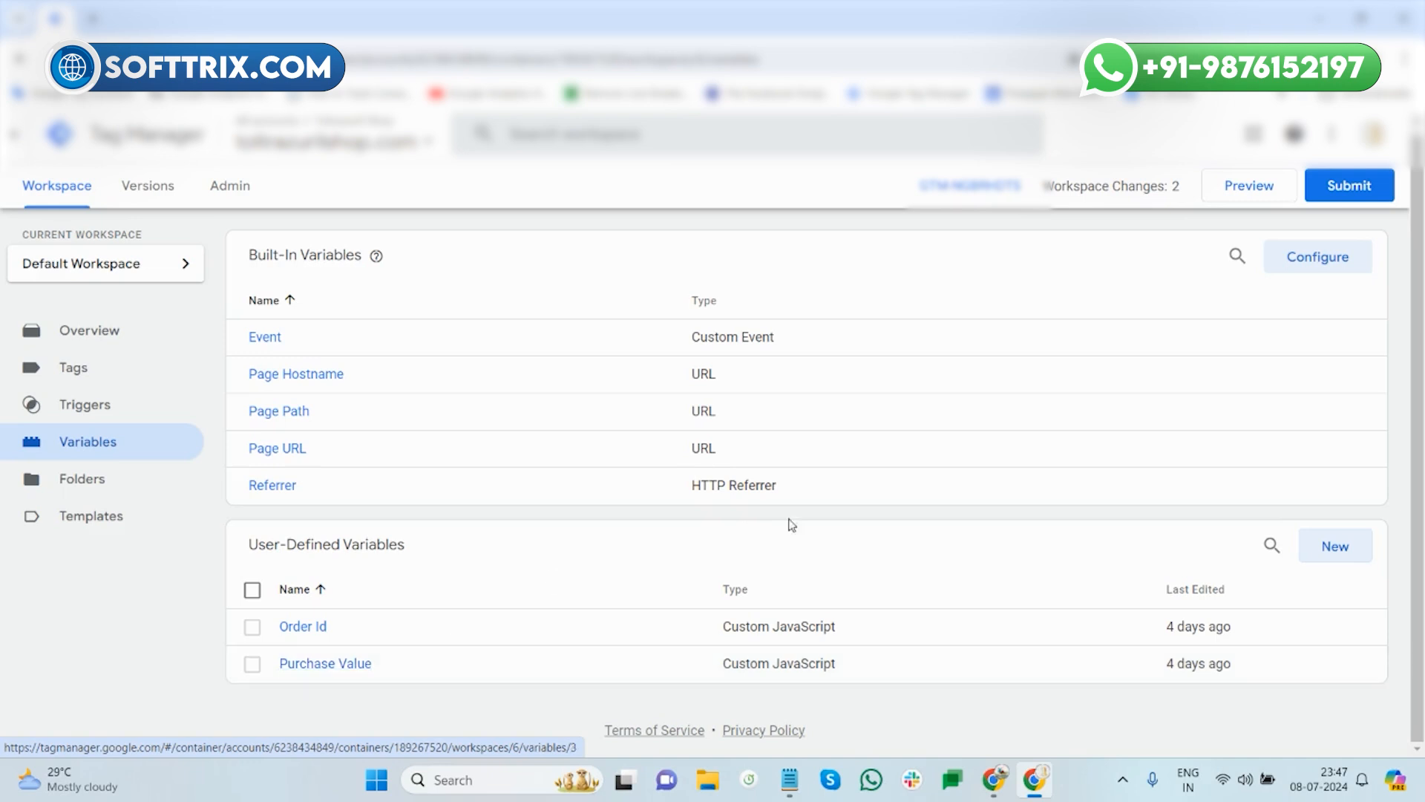
{"action": "left_click", "coordinate": [1333, 555]}
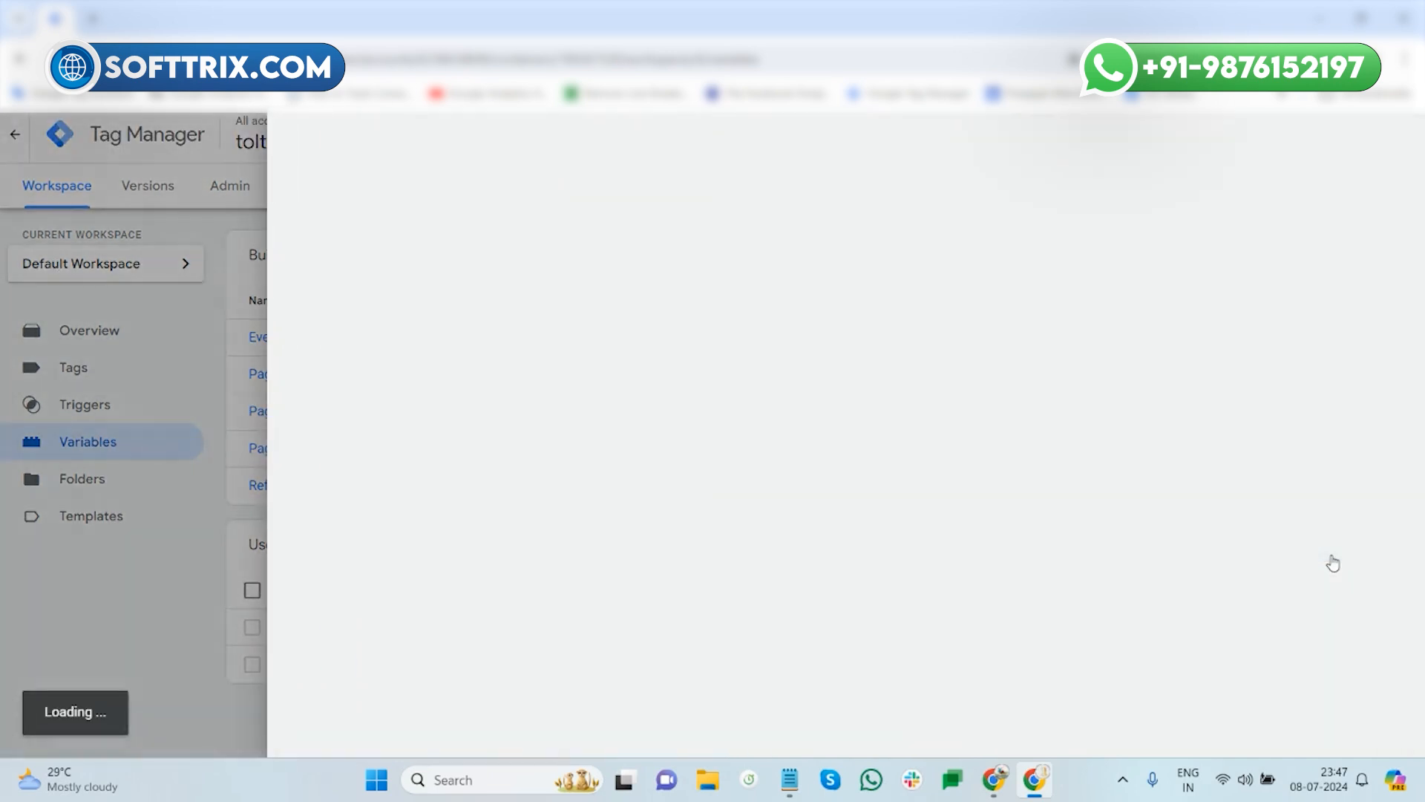
- Name the new variable 'Order Id' and make it a Custom JavaScript variable
{"action": "left_click", "coordinate": [393, 139]}
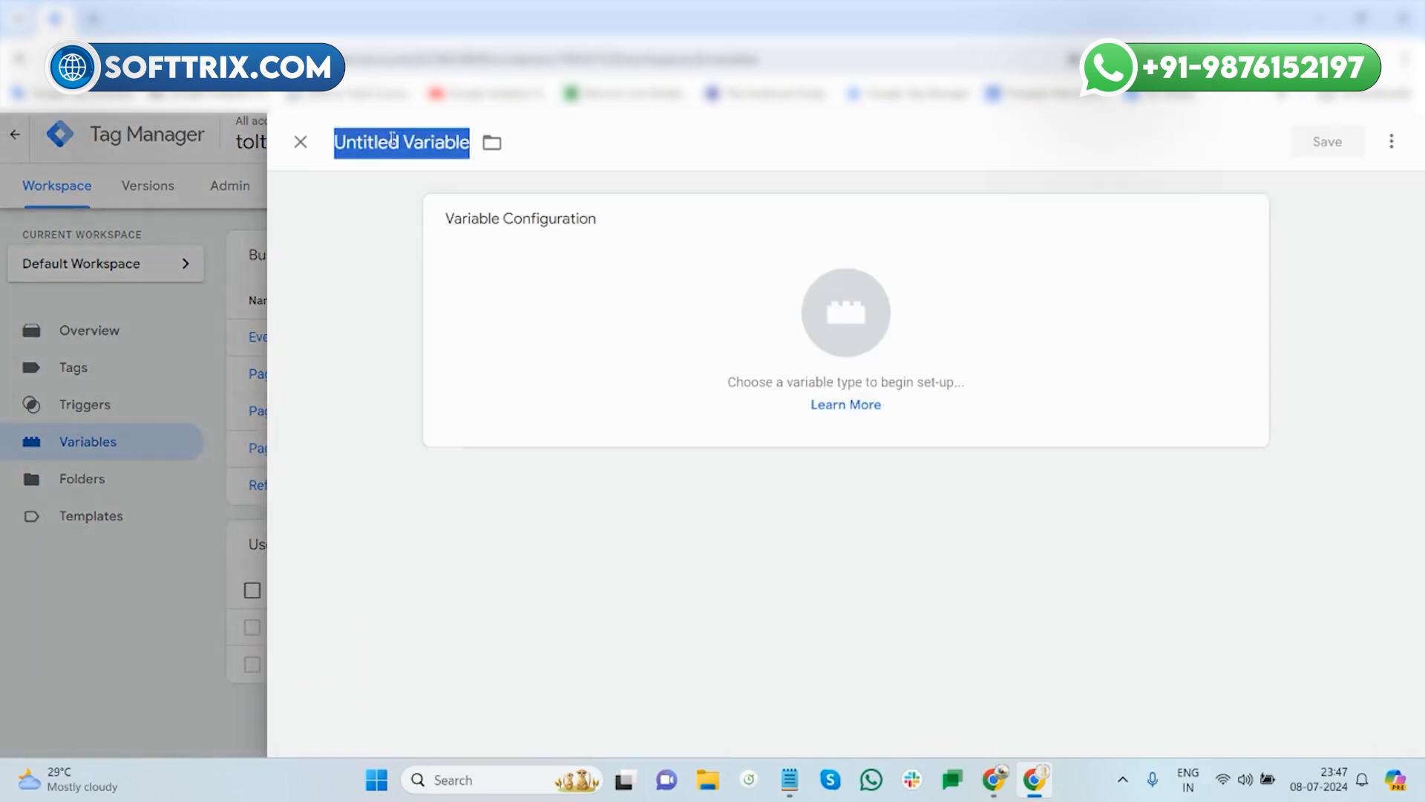
{"action": "type", "text": "Order Id"}
{"action": "left_click", "coordinate": [727, 279]}
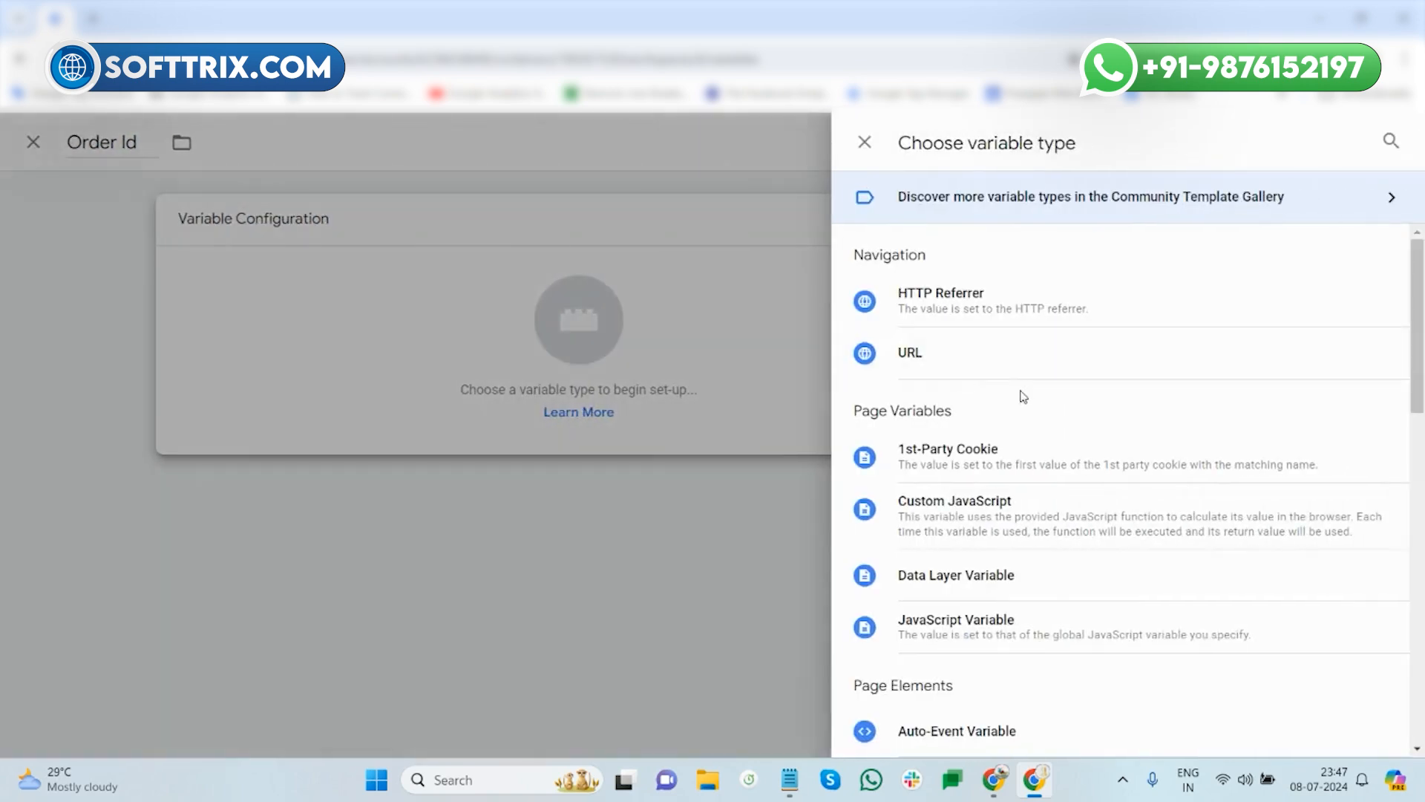
{"action": "scroll", "coordinate": [1021, 401], "scroll_direction": "down", "scroll_amount": 1}
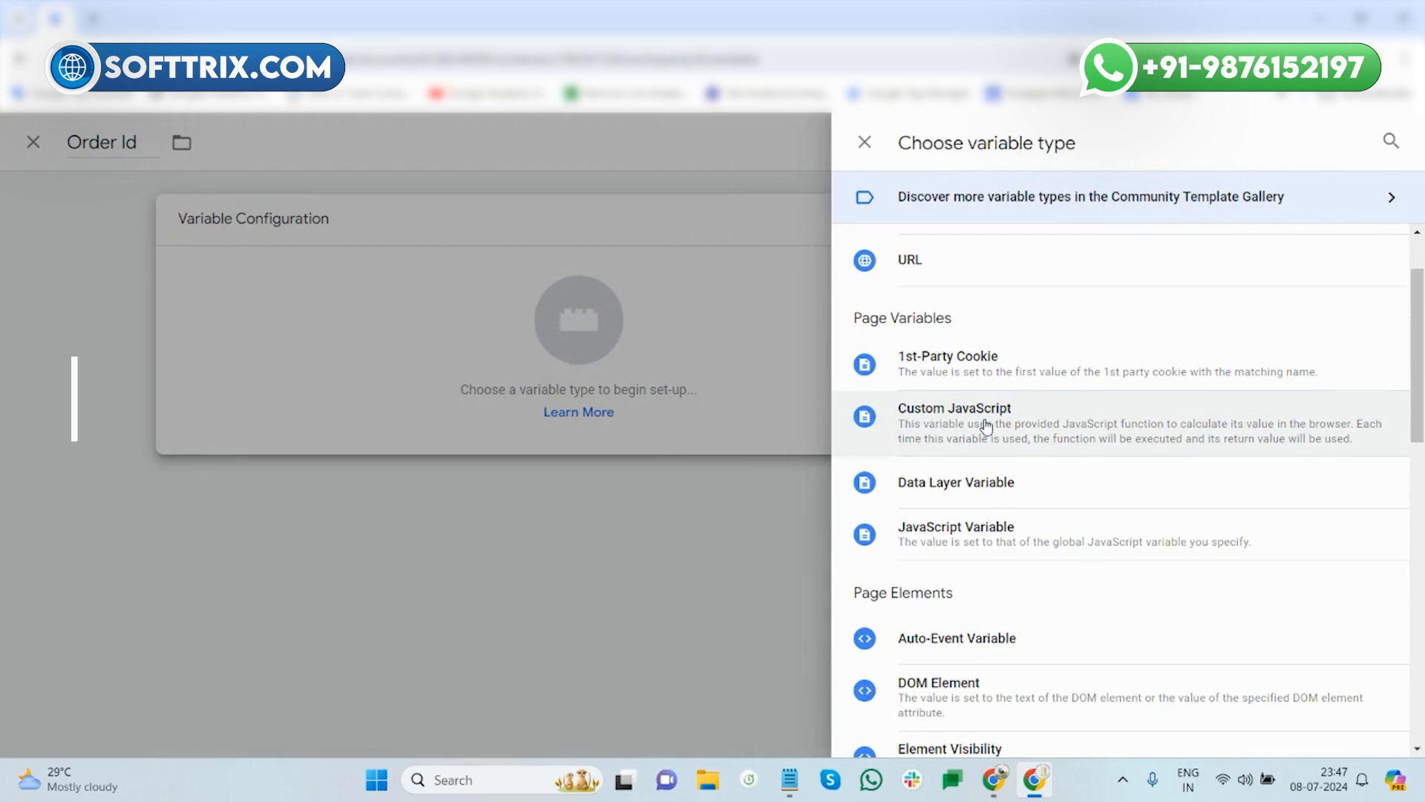
{"action": "left_click", "coordinate": [986, 426]}
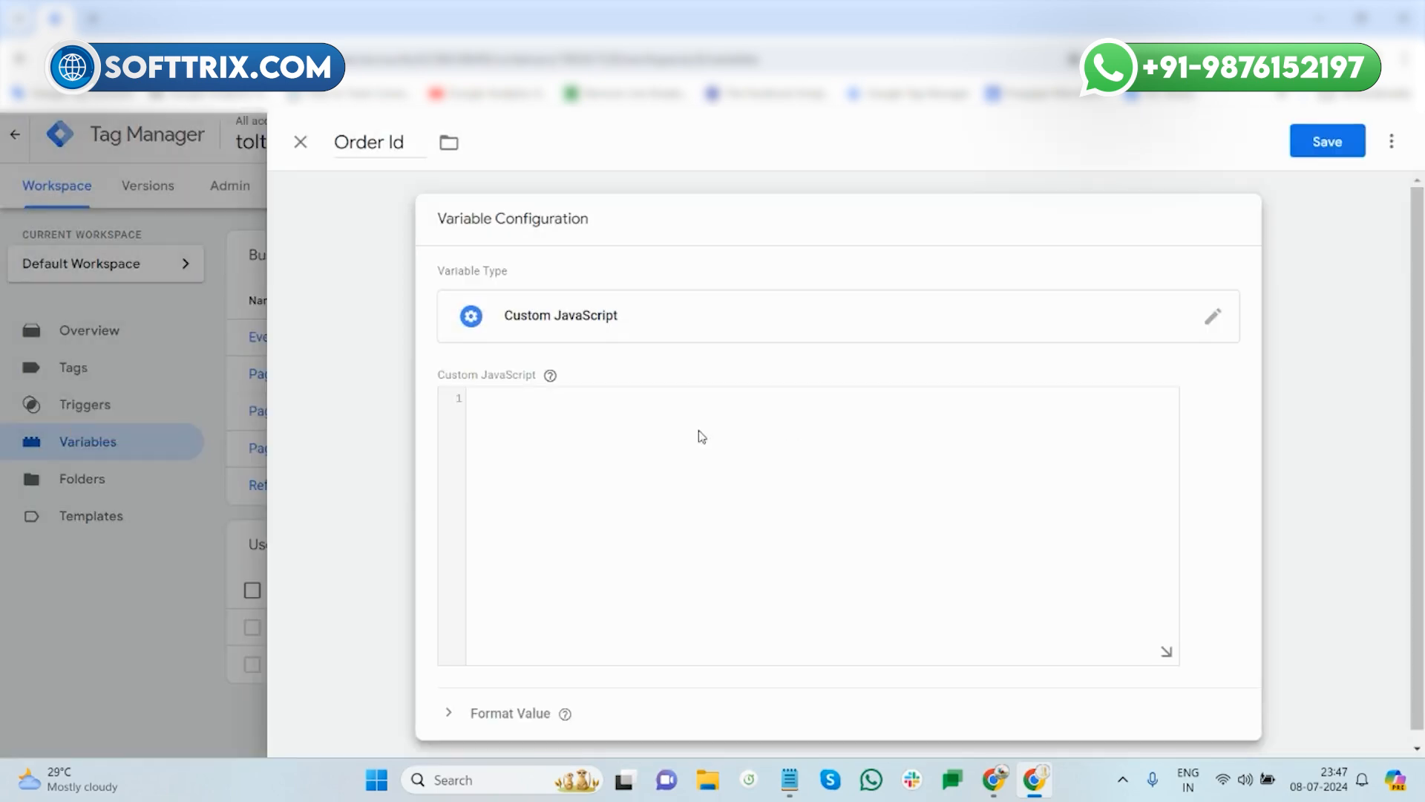
- Paste the saved order-id function into the code, then close the editor discarding changes
{"action": "left_click", "coordinate": [790, 779]}
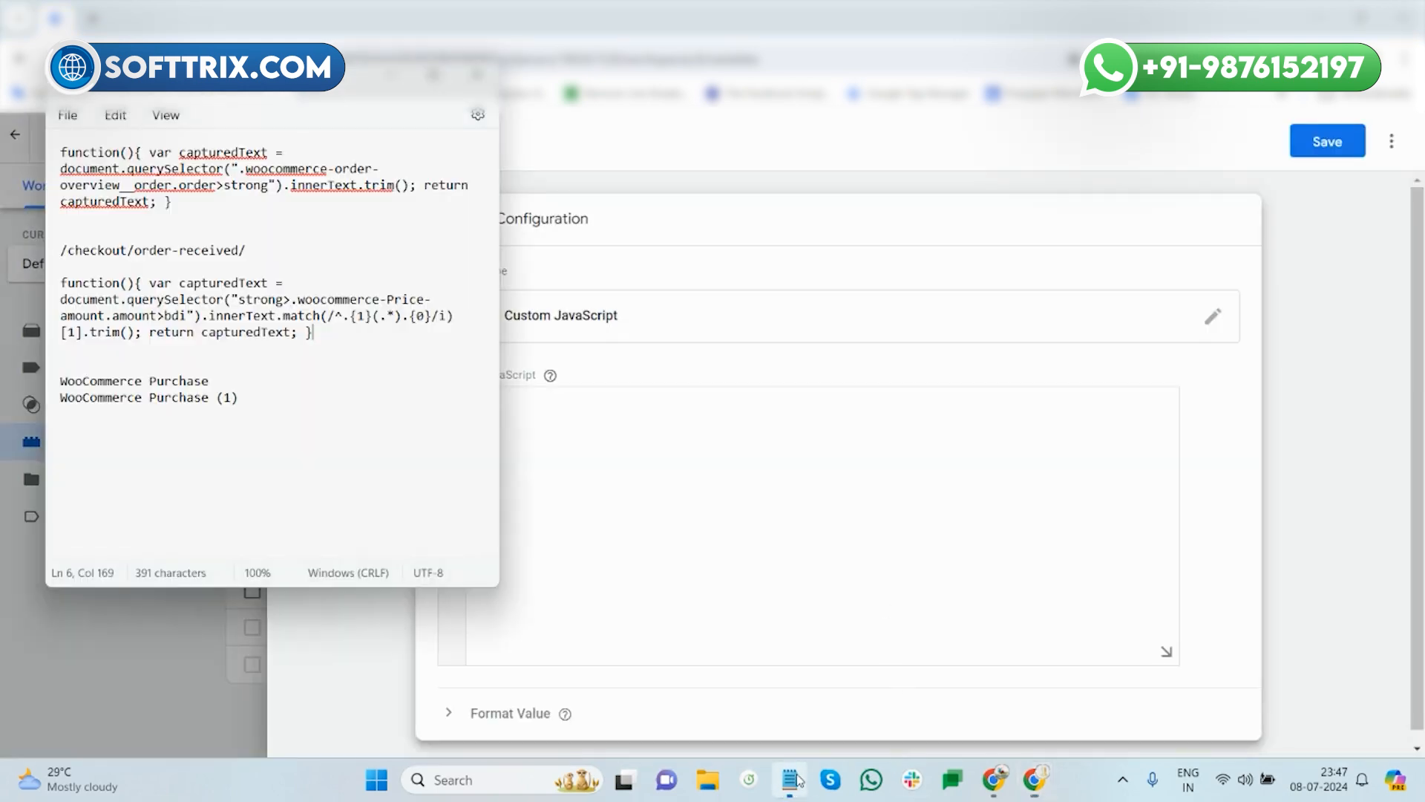
{"action": "triple_click", "coordinate": [237, 207]}
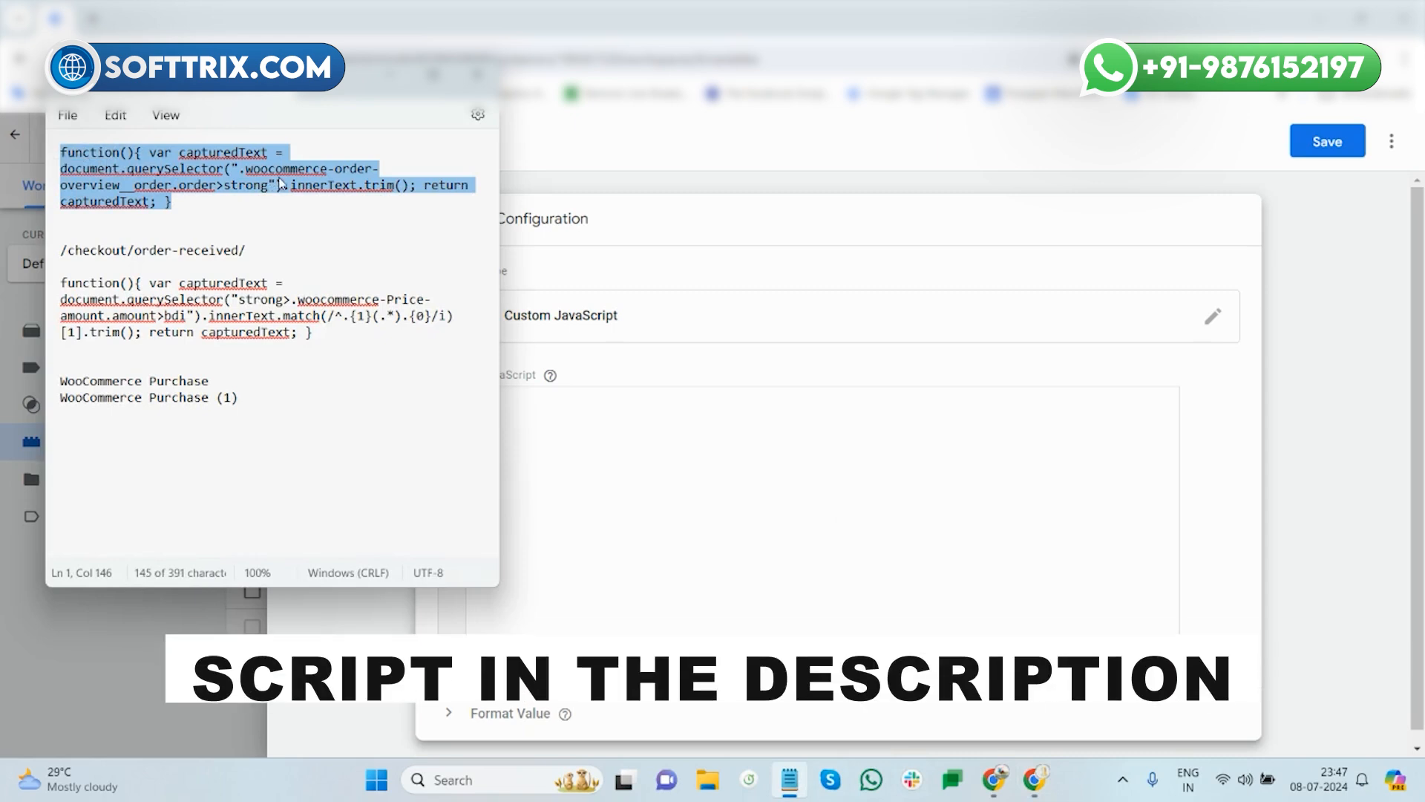
{"action": "key", "text": "ctrl+c"}
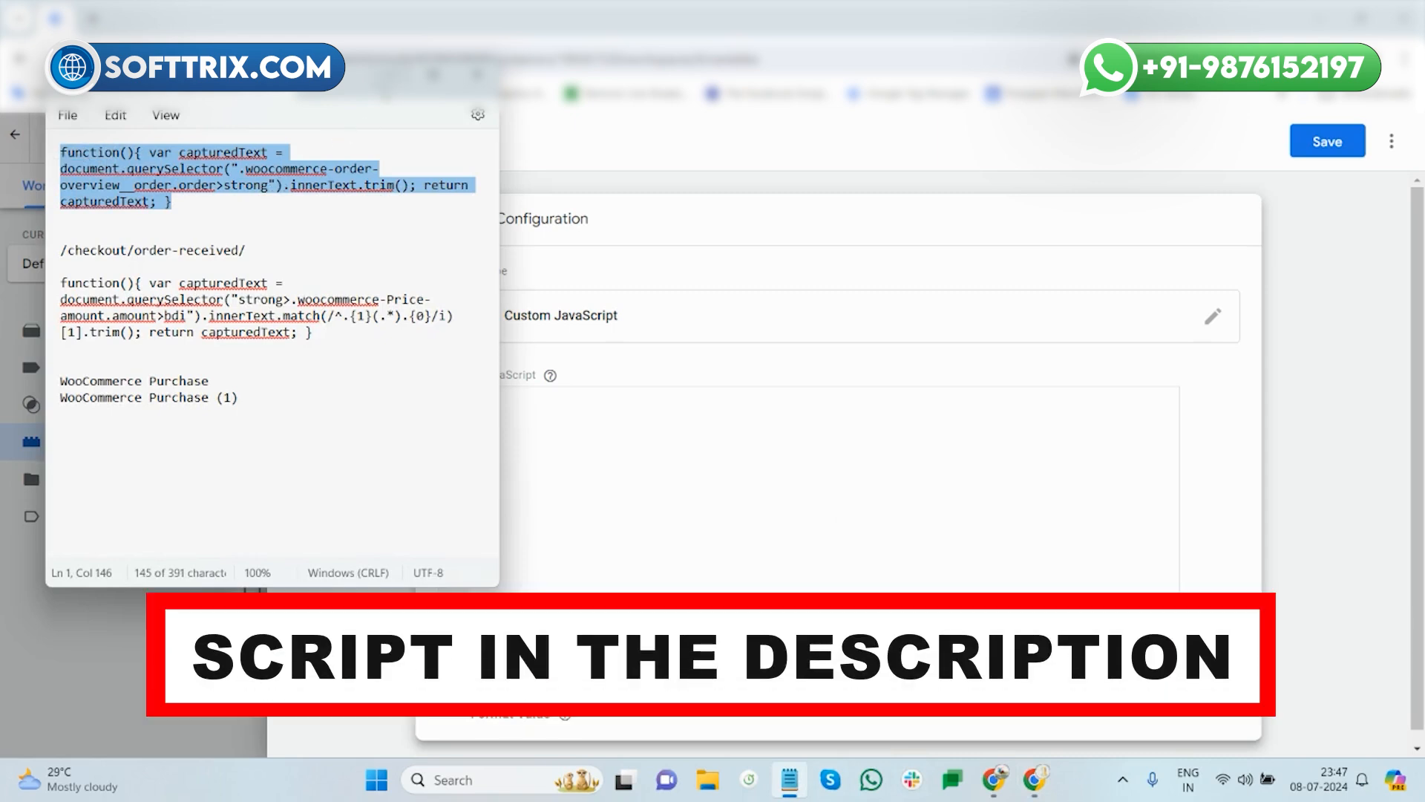
{"action": "left_click", "coordinate": [509, 347]}
{"action": "left_click", "coordinate": [525, 399]}
{"action": "key", "text": "ctrl+v"}
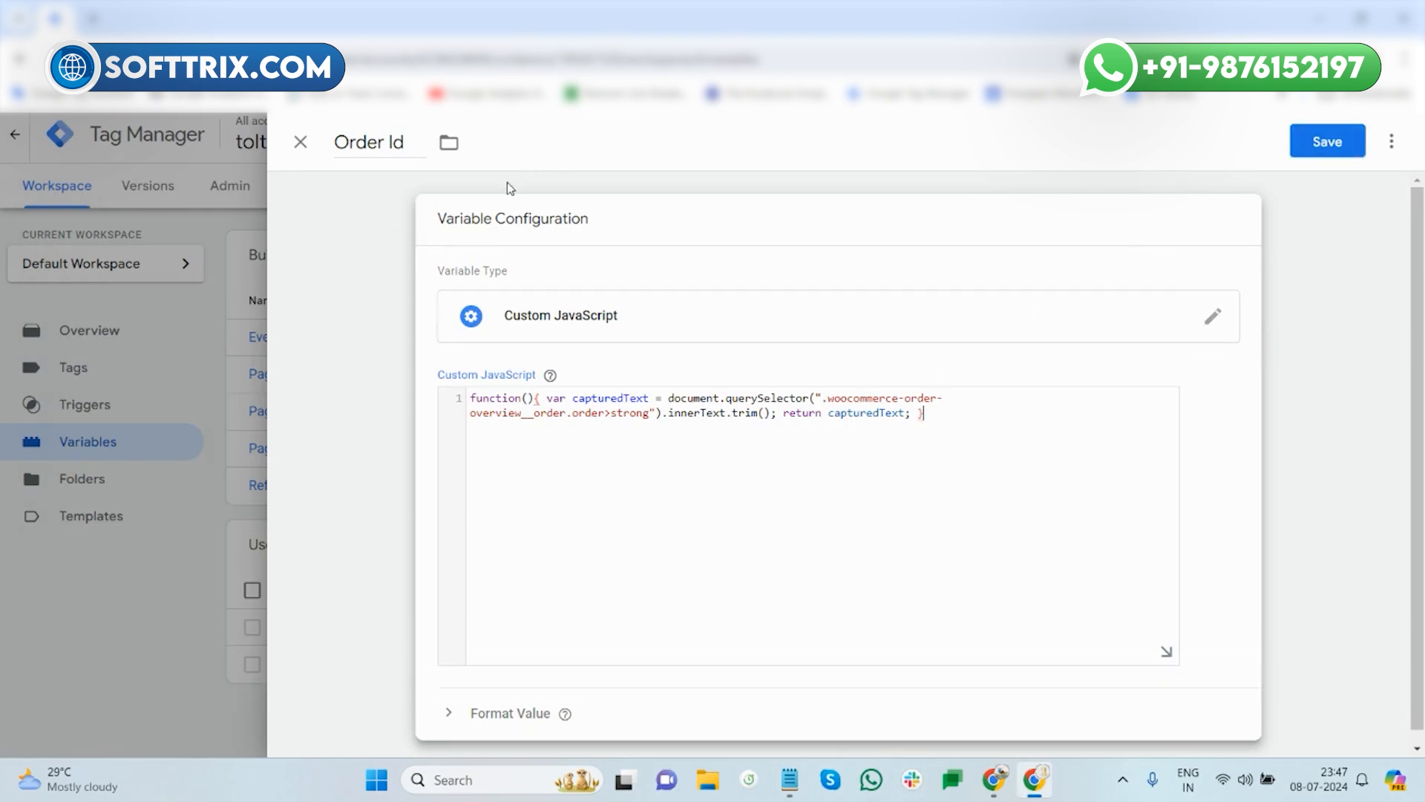
{"action": "left_click", "coordinate": [299, 143]}
{"action": "left_click", "coordinate": [824, 363]}
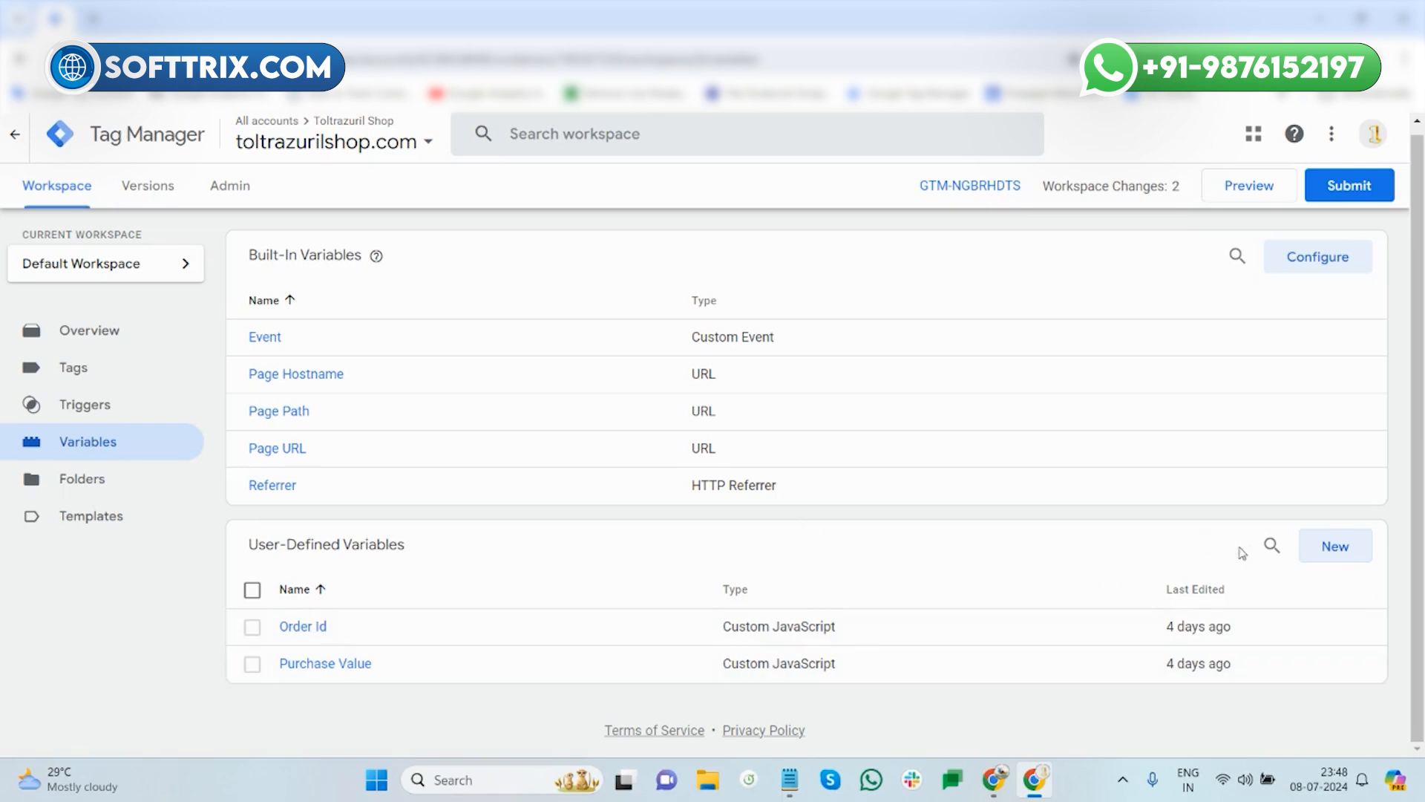
{"action": "left_click", "coordinate": [1338, 550]}
{"action": "left_click", "coordinate": [361, 143]}
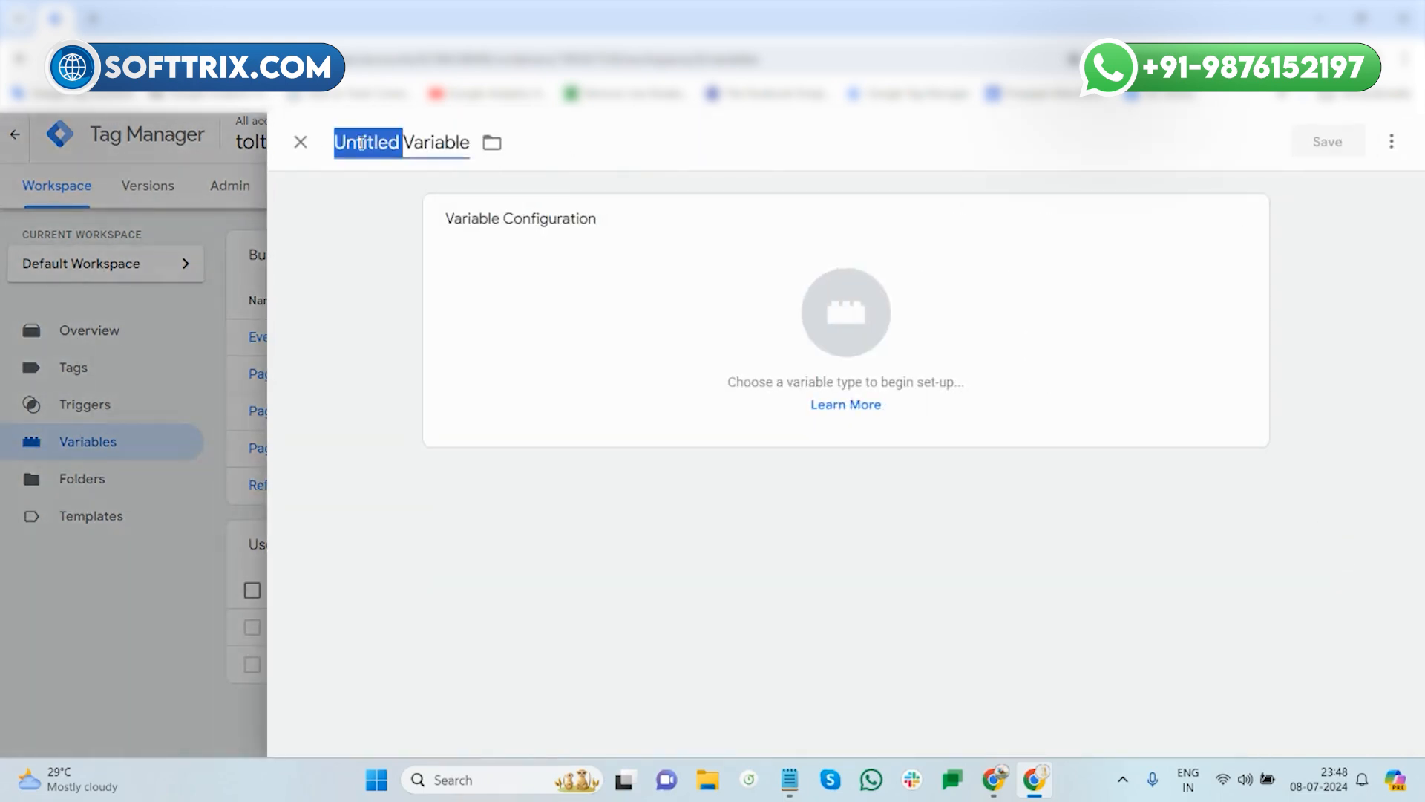
{"action": "type", "text": "Pusrchase"}
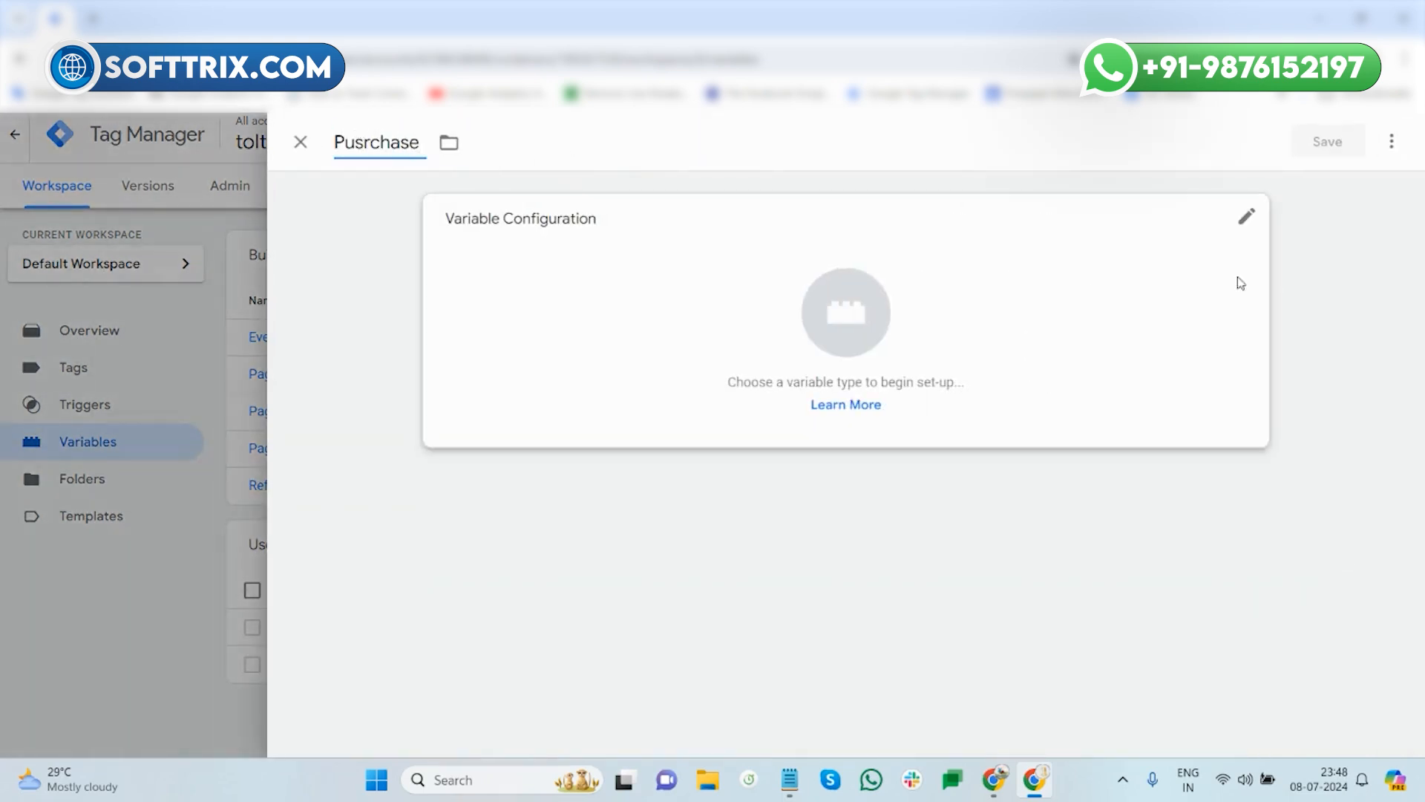
{"action": "left_click", "coordinate": [1066, 280]}
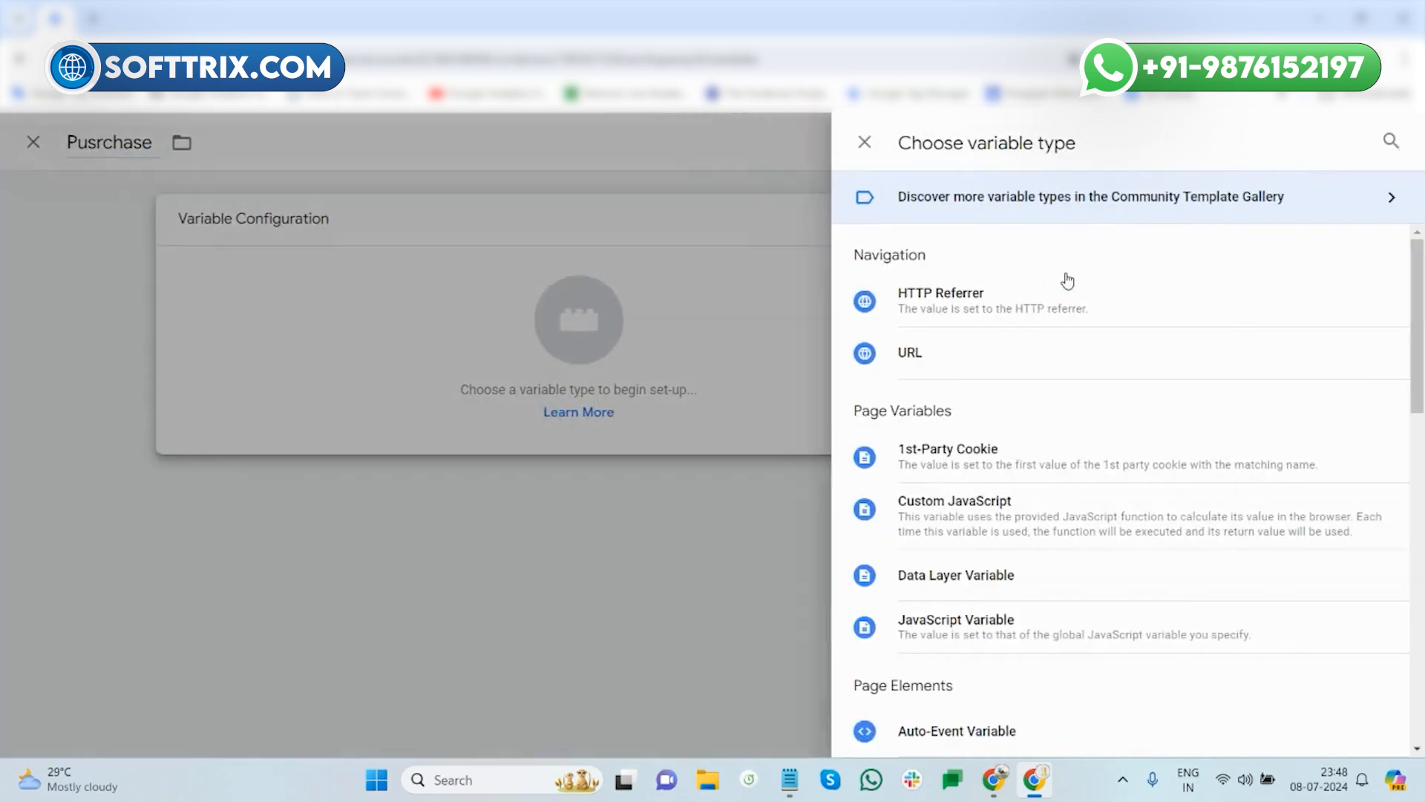
{"action": "left_click", "coordinate": [1034, 522]}
{"action": "left_click", "coordinate": [789, 779]}
{"action": "left_click_drag", "start_coordinate": [314, 333], "coordinate": [63, 290]}
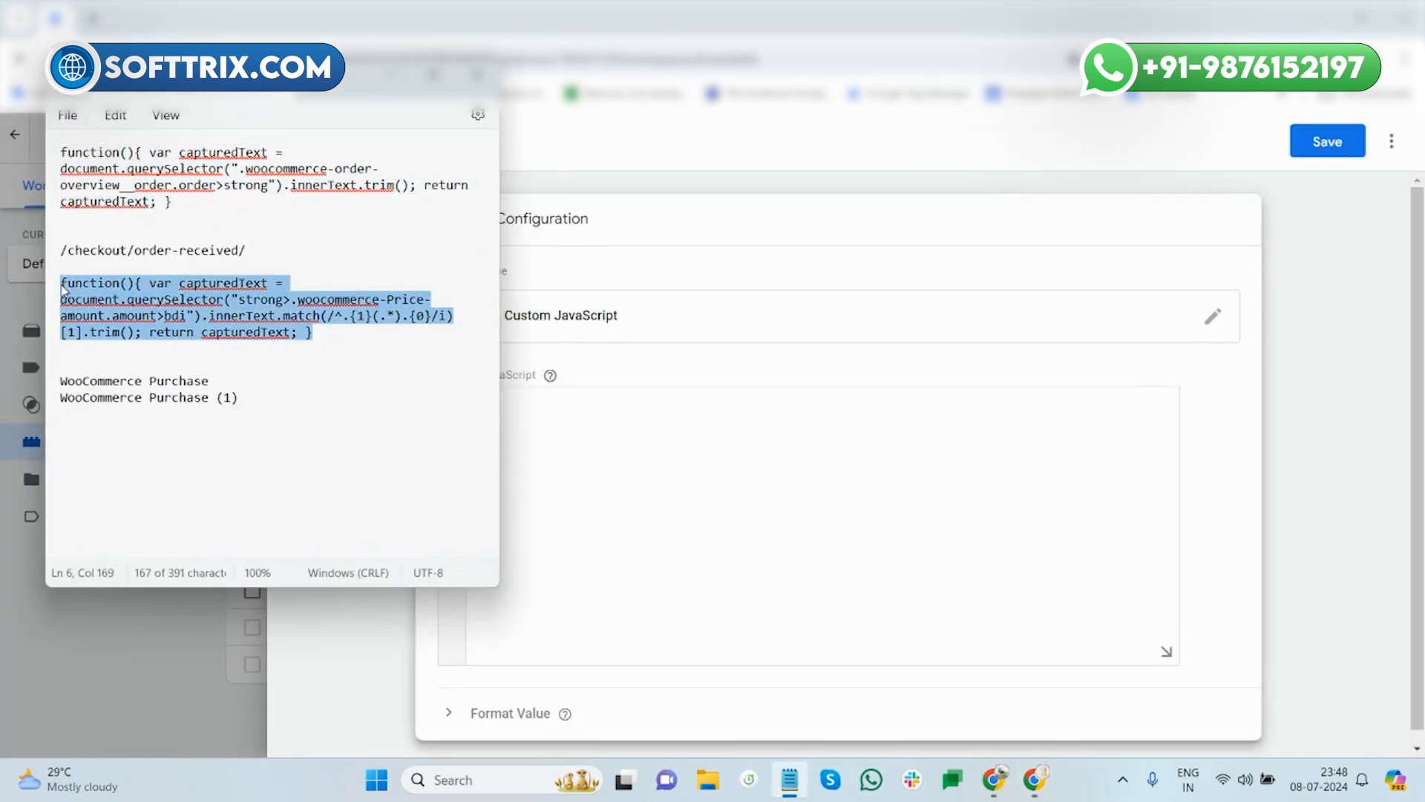
{"action": "key", "text": "ctrl+c"}
{"action": "left_click", "coordinate": [570, 424]}
{"action": "key", "text": "ctrl+v"}
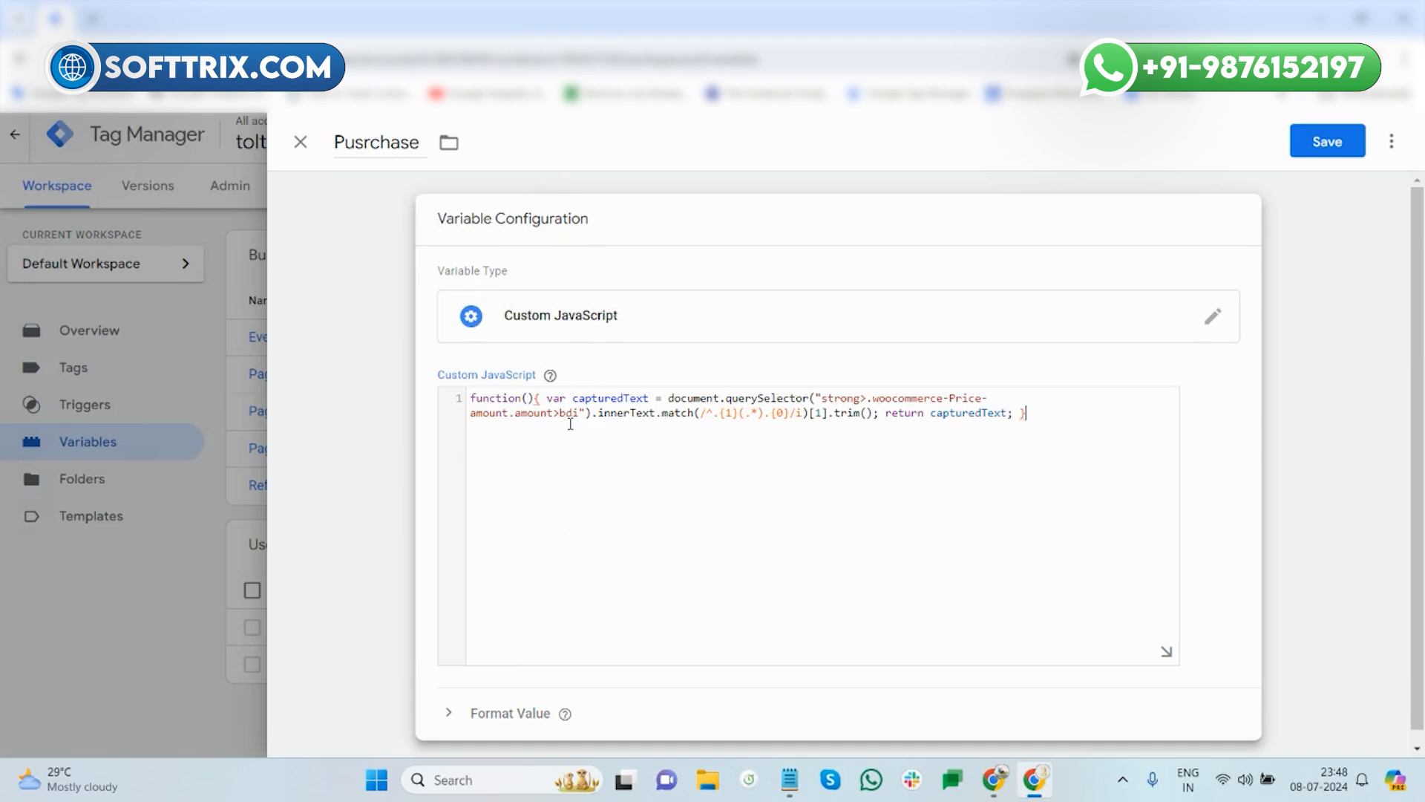
{"action": "left_click", "coordinate": [301, 142]}
{"action": "left_click", "coordinate": [900, 362]}
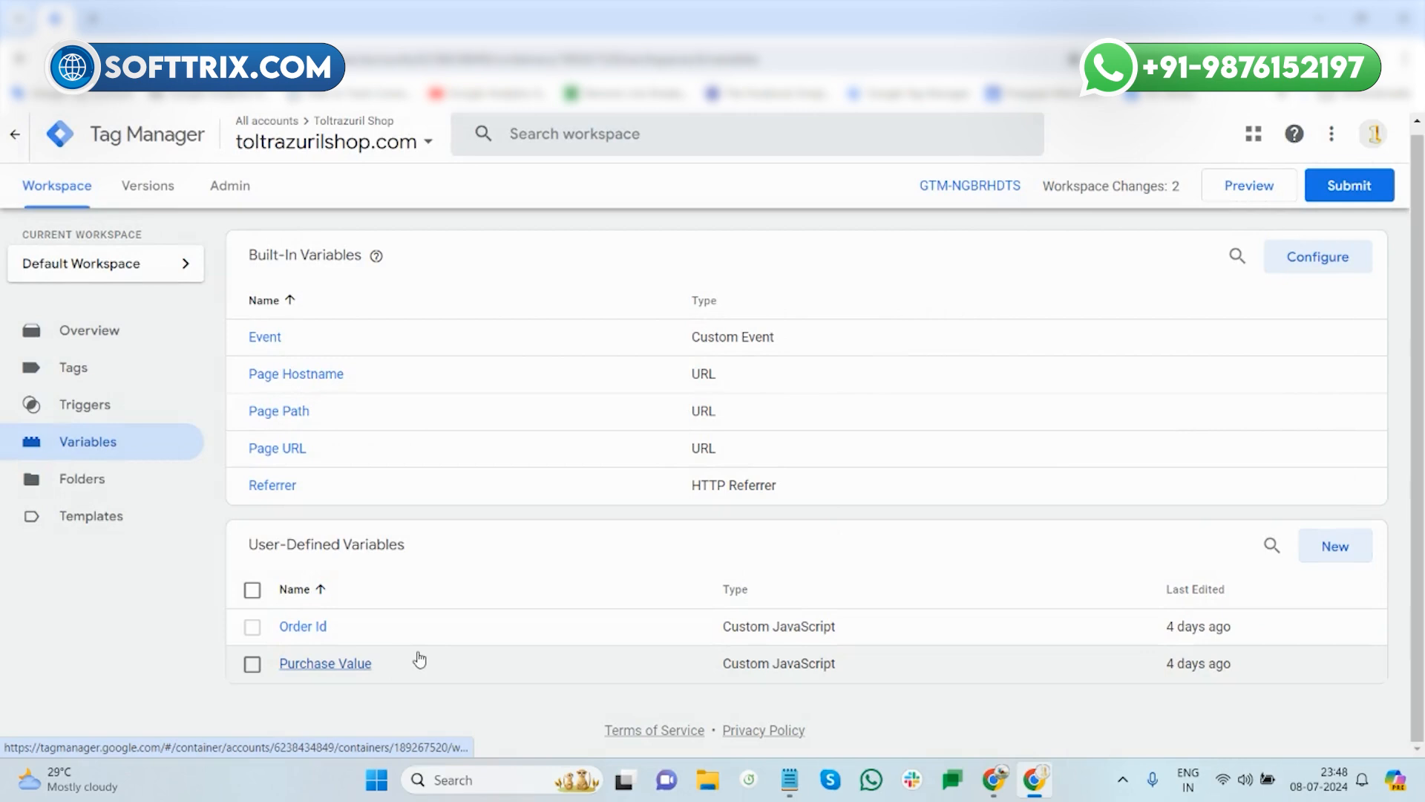
- Create a new tag named 'Wocommerece purchase'
{"action": "left_click", "coordinate": [65, 367]}
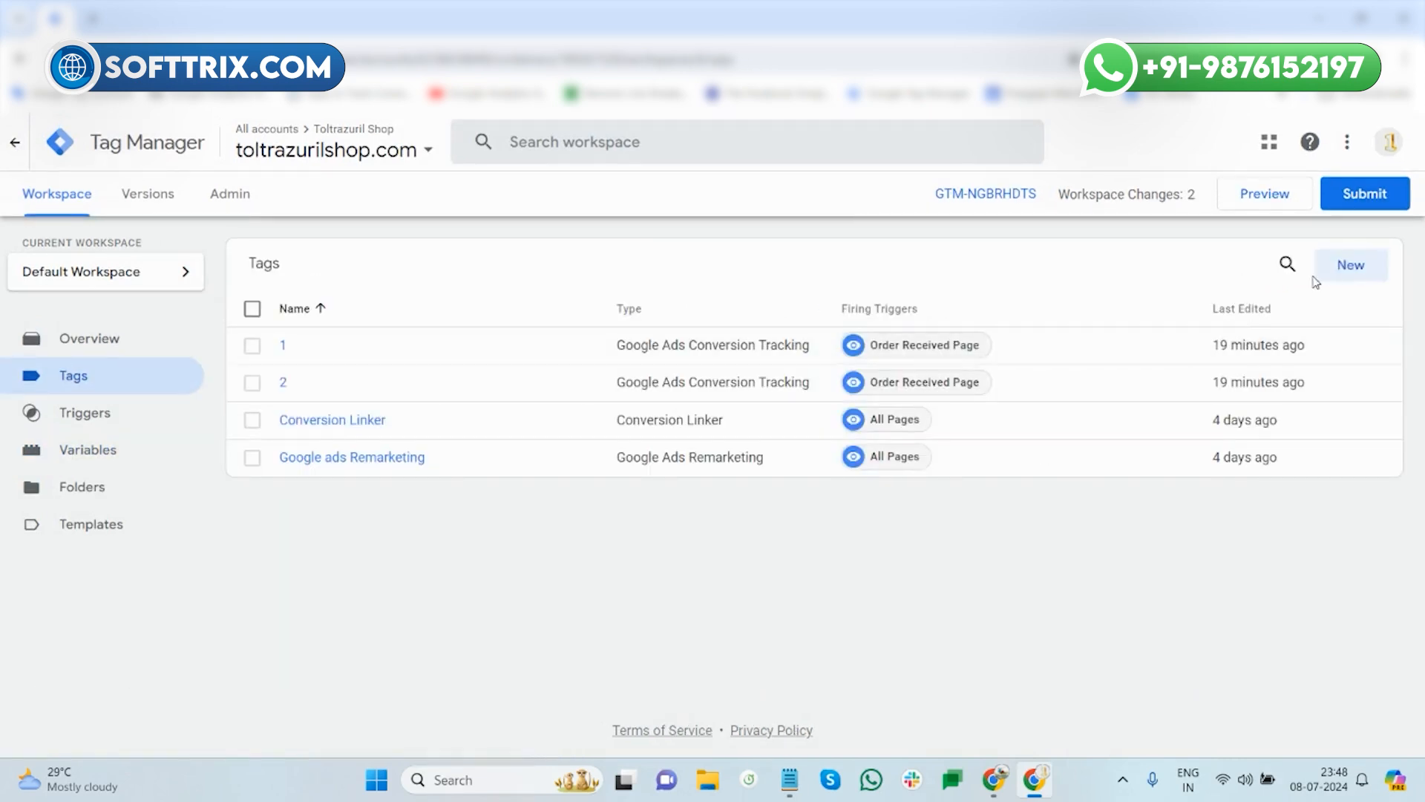
{"action": "left_click", "coordinate": [1342, 268]}
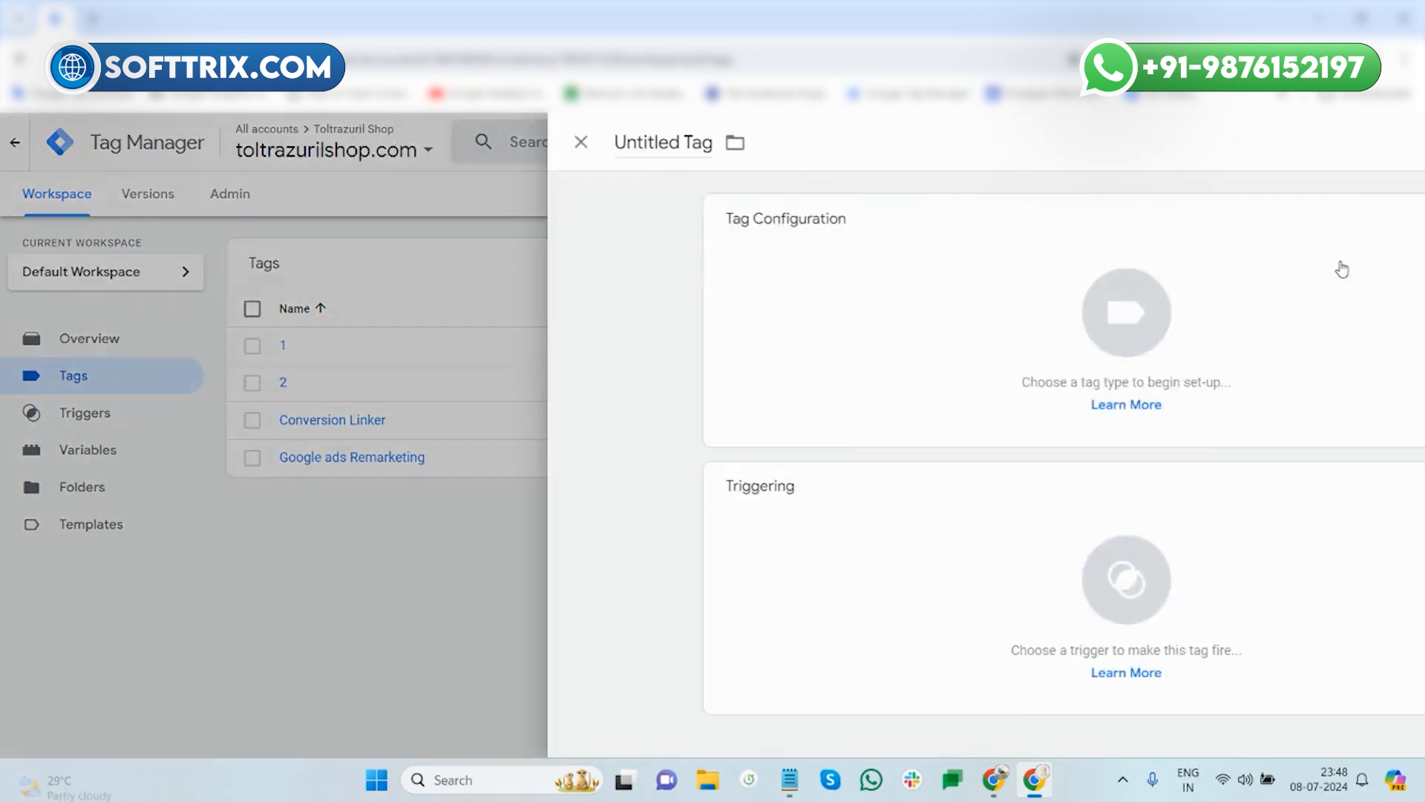
{"action": "triple_click", "coordinate": [418, 144]}
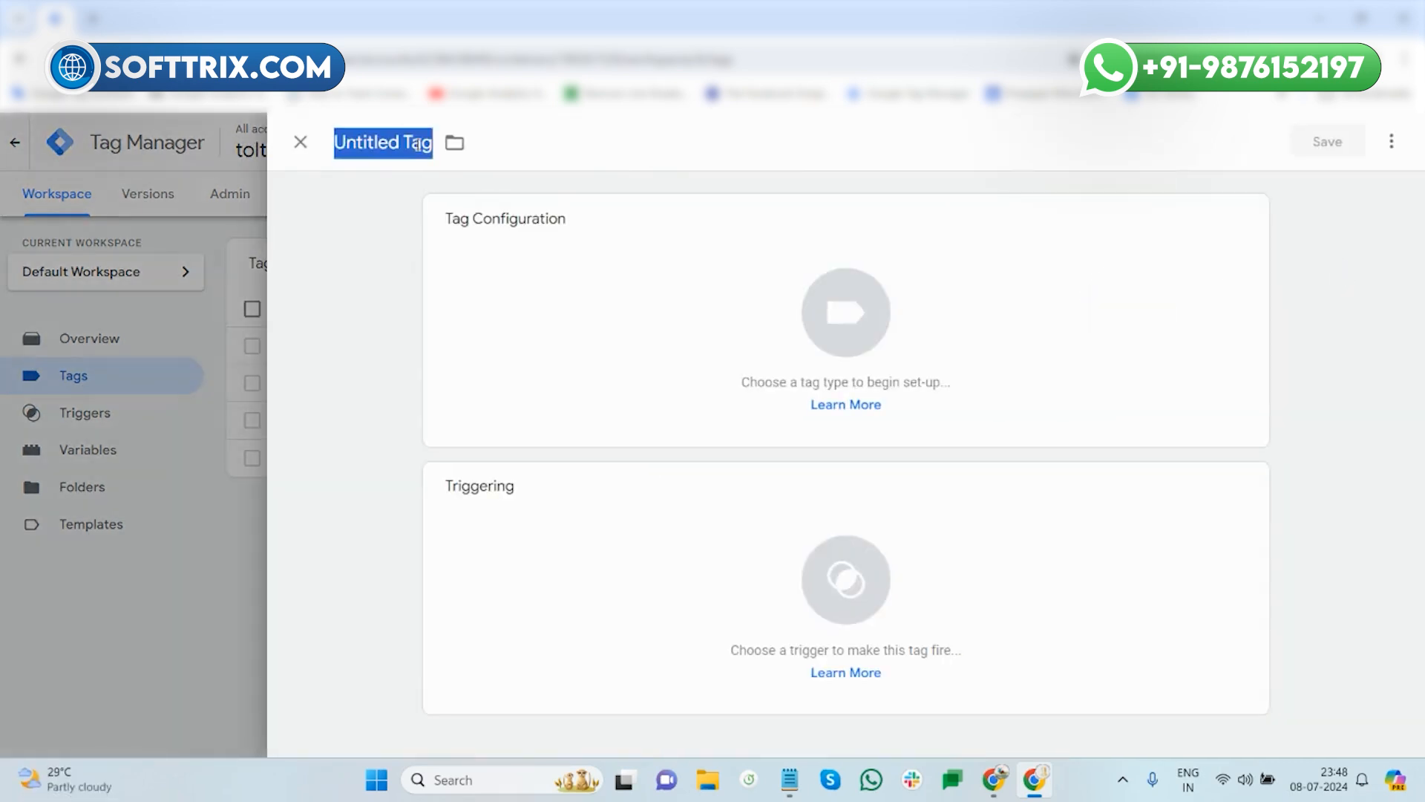
{"action": "type", "text": "Wocommerece pURCHASE"}
{"action": "key", "text": "BackSpace"}
{"action": "key", "text": "BackSpace"}
{"action": "key", "text": "BackSpace"}
{"action": "key", "text": "BackSpace"}
{"action": "key", "text": "BackSpace"}
{"action": "key", "text": "BackSpace"}
{"action": "key", "text": "BackSpace"}
{"action": "key", "text": "BackSpace"}
{"action": "type", "text": "p"}
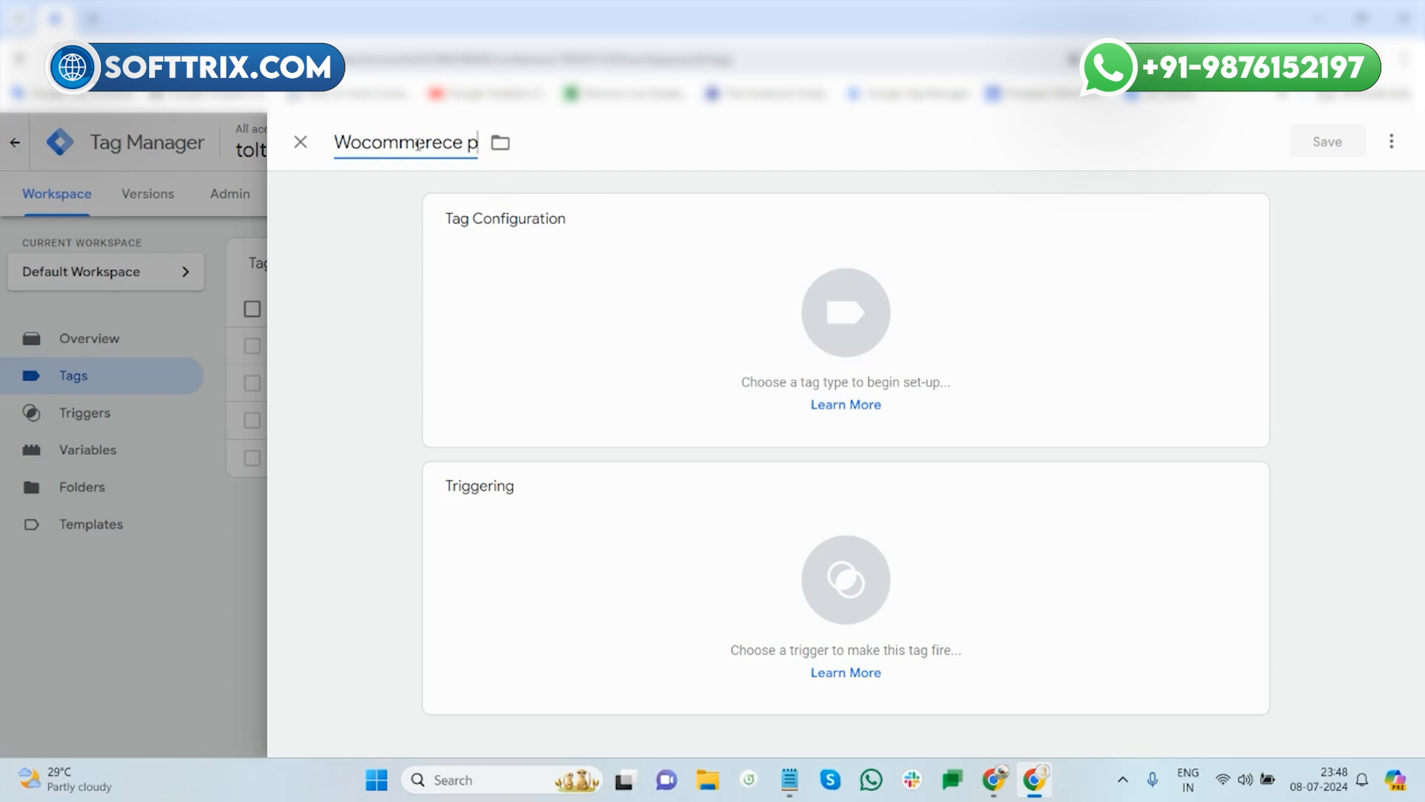
{"action": "type", "text": "urchase"}
- Make the tag a Google Ads Conversion Tracking tag
{"action": "left_click", "coordinate": [998, 327]}
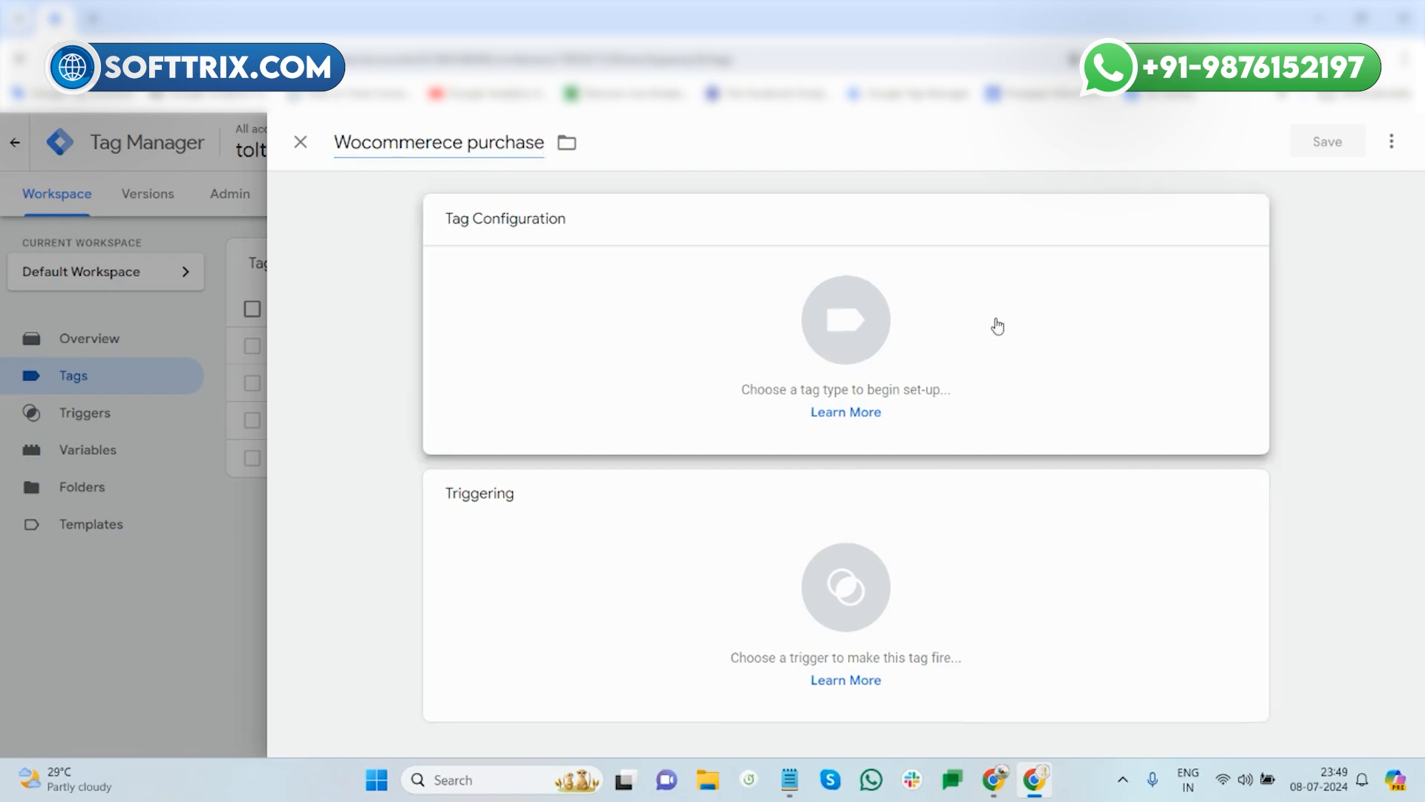
{"action": "left_click", "coordinate": [1018, 356]}
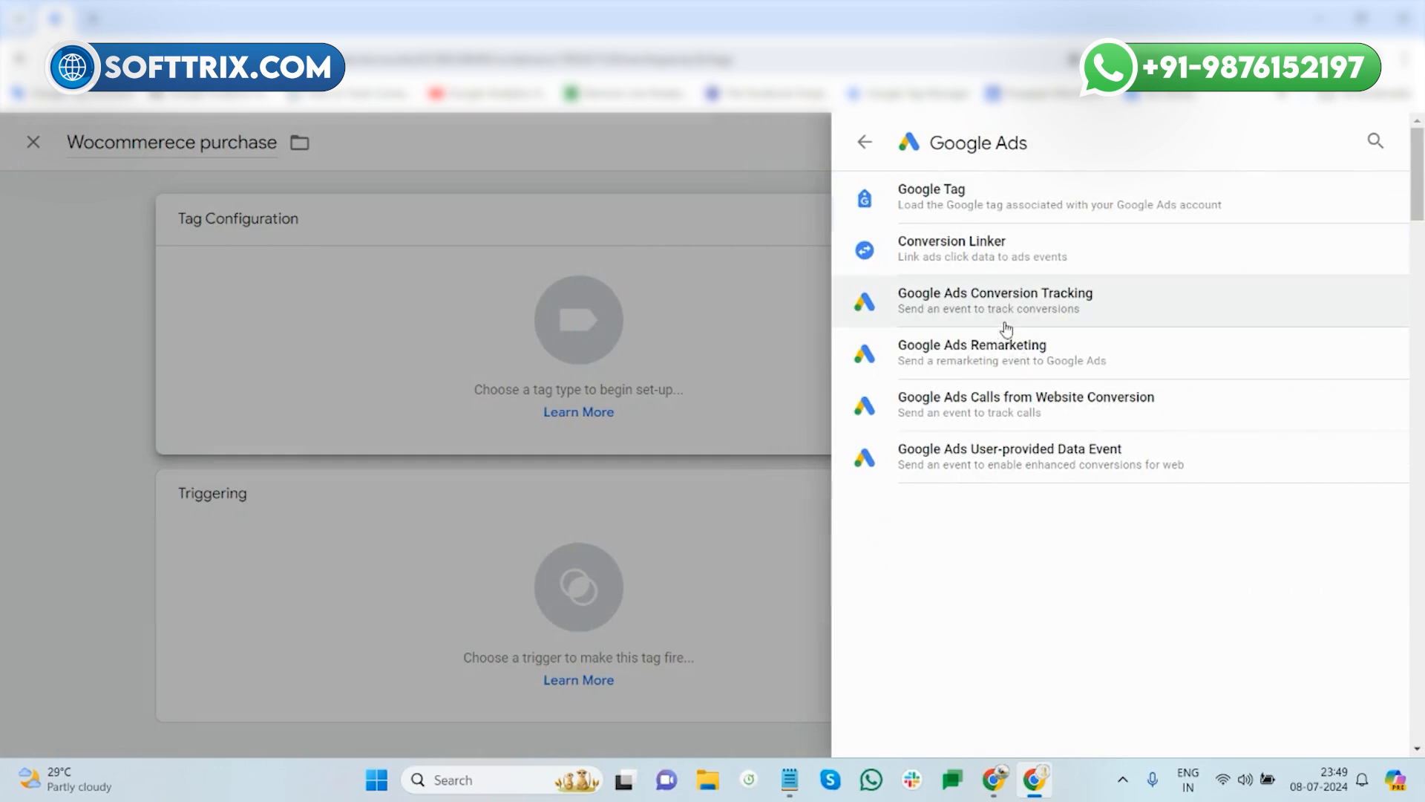
{"action": "left_click", "coordinate": [988, 306]}
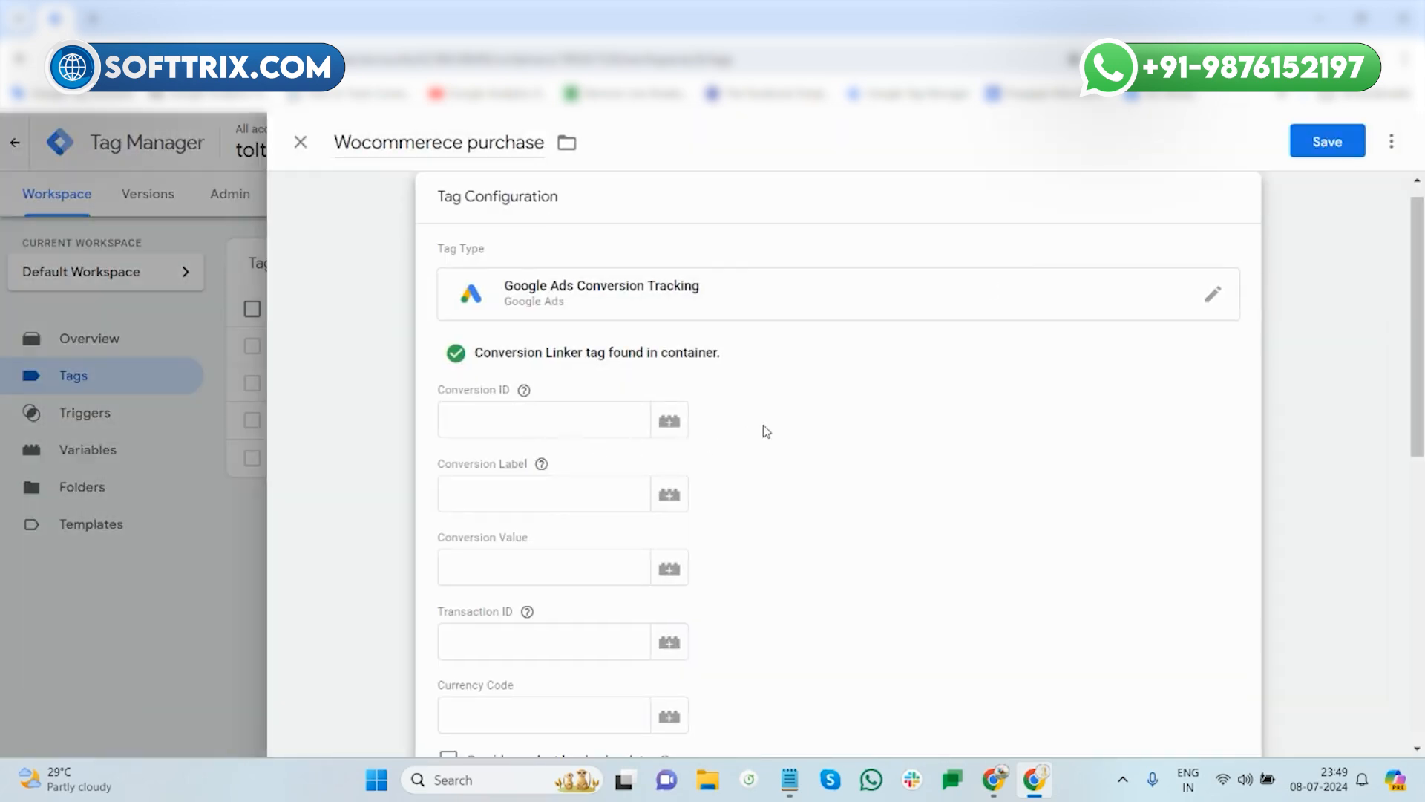
{"action": "scroll", "coordinate": [796, 495], "scroll_direction": "down", "scroll_amount": 1}
{"action": "left_click", "coordinate": [994, 779]}
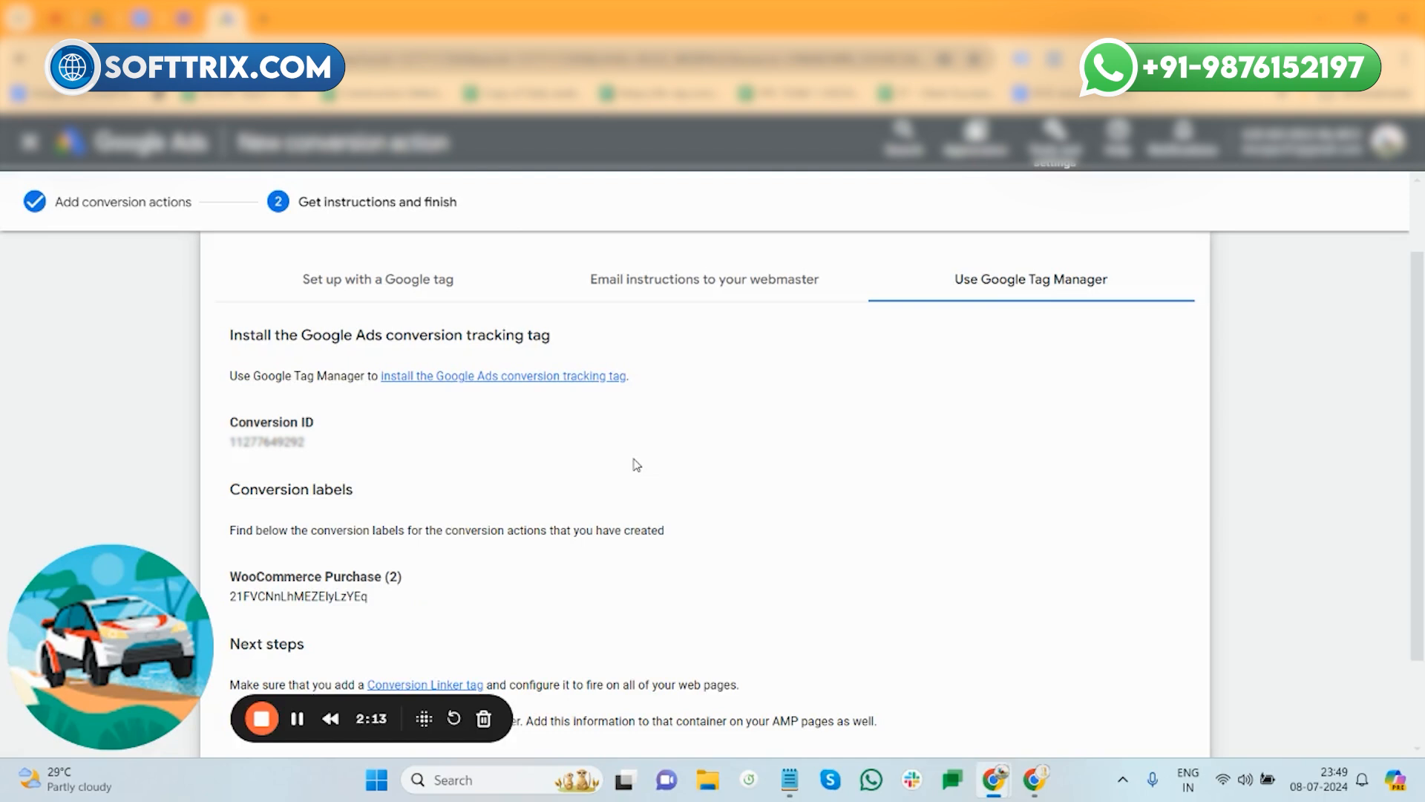
- Select the Conversion ID, then copy the WooCommerce Purchase (2) conversion label
{"action": "scroll", "coordinate": [636, 464], "scroll_direction": "down", "scroll_amount": 3}
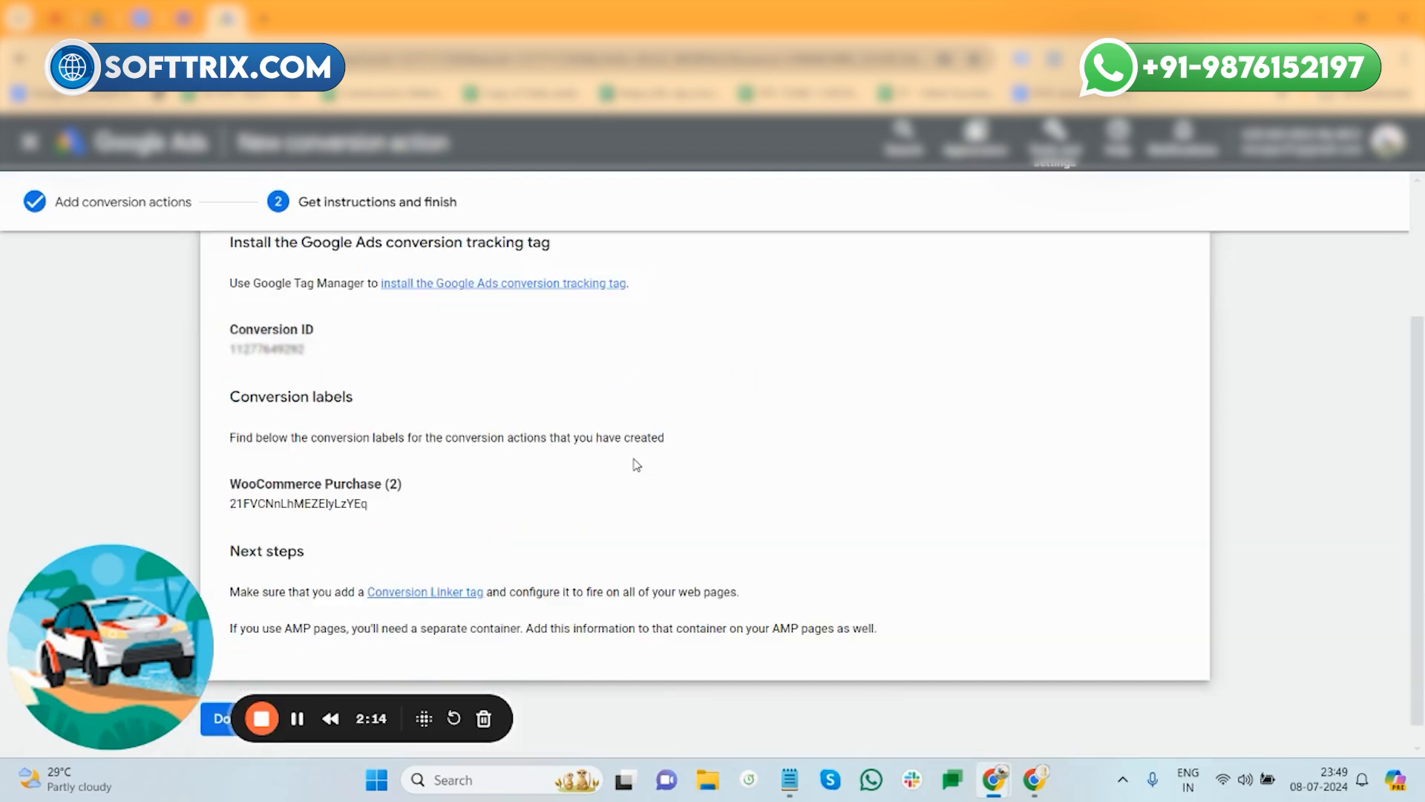
{"action": "scroll", "coordinate": [636, 465], "scroll_direction": "up", "scroll_amount": 1}
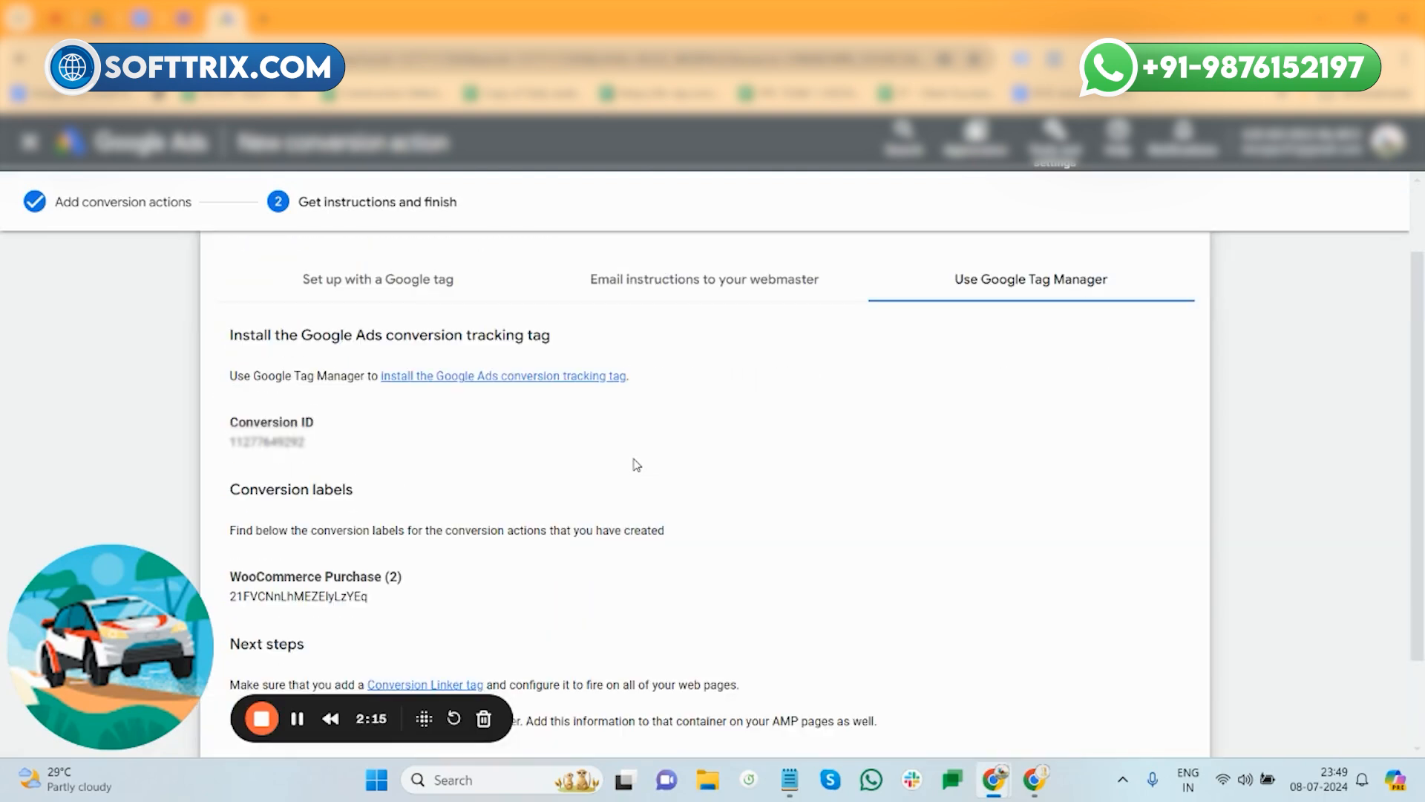
{"action": "double_click", "coordinate": [270, 434]}
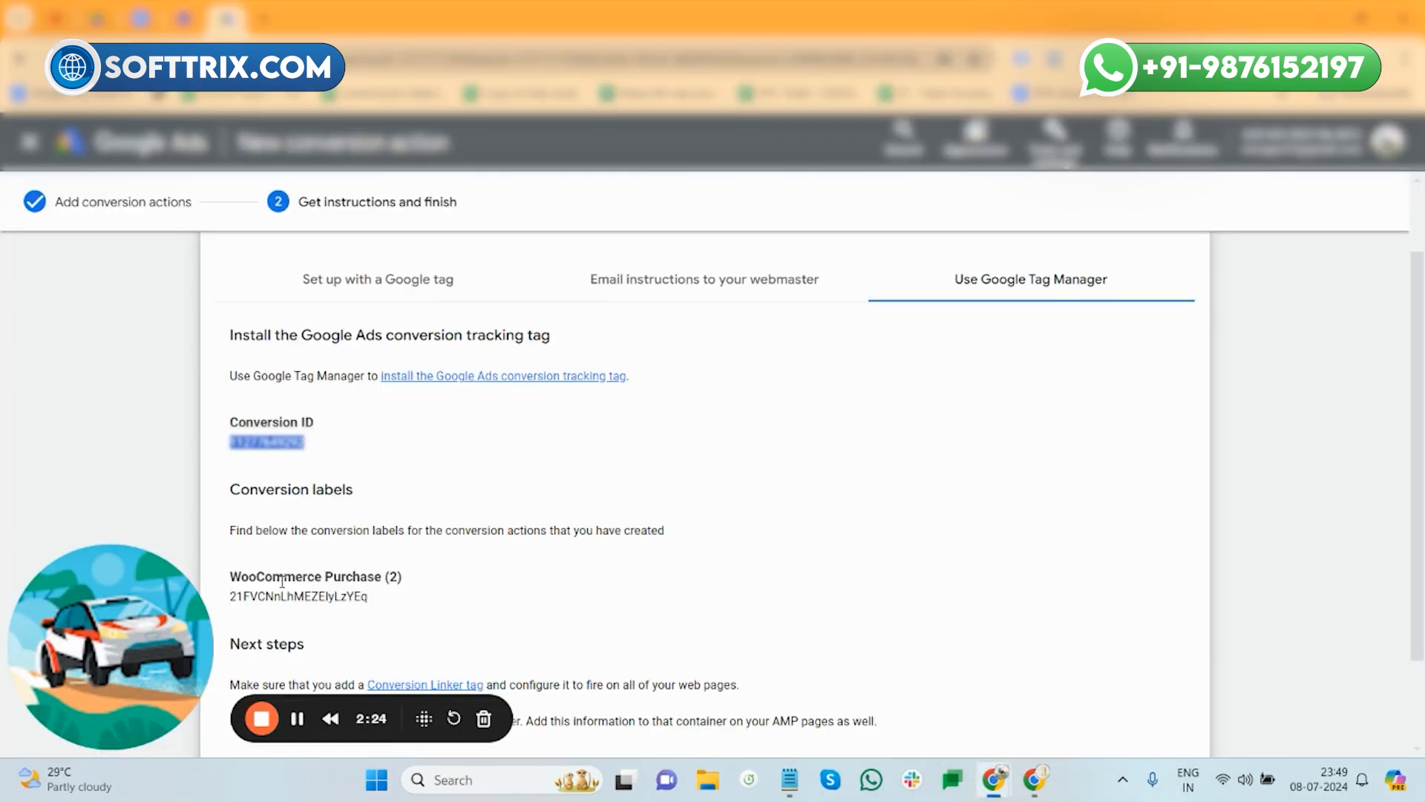
{"action": "scroll", "coordinate": [290, 504], "scroll_direction": "down", "scroll_amount": 1}
{"action": "double_click", "coordinate": [282, 502]}
{"action": "key", "text": "ctrl+c"}
- Paste the conversion label and set Conversion Value to {{Purchase Value}}
{"action": "left_click", "coordinate": [1034, 779]}
{"action": "left_click", "coordinate": [466, 400]}
{"action": "key", "text": "ctrl+v"}
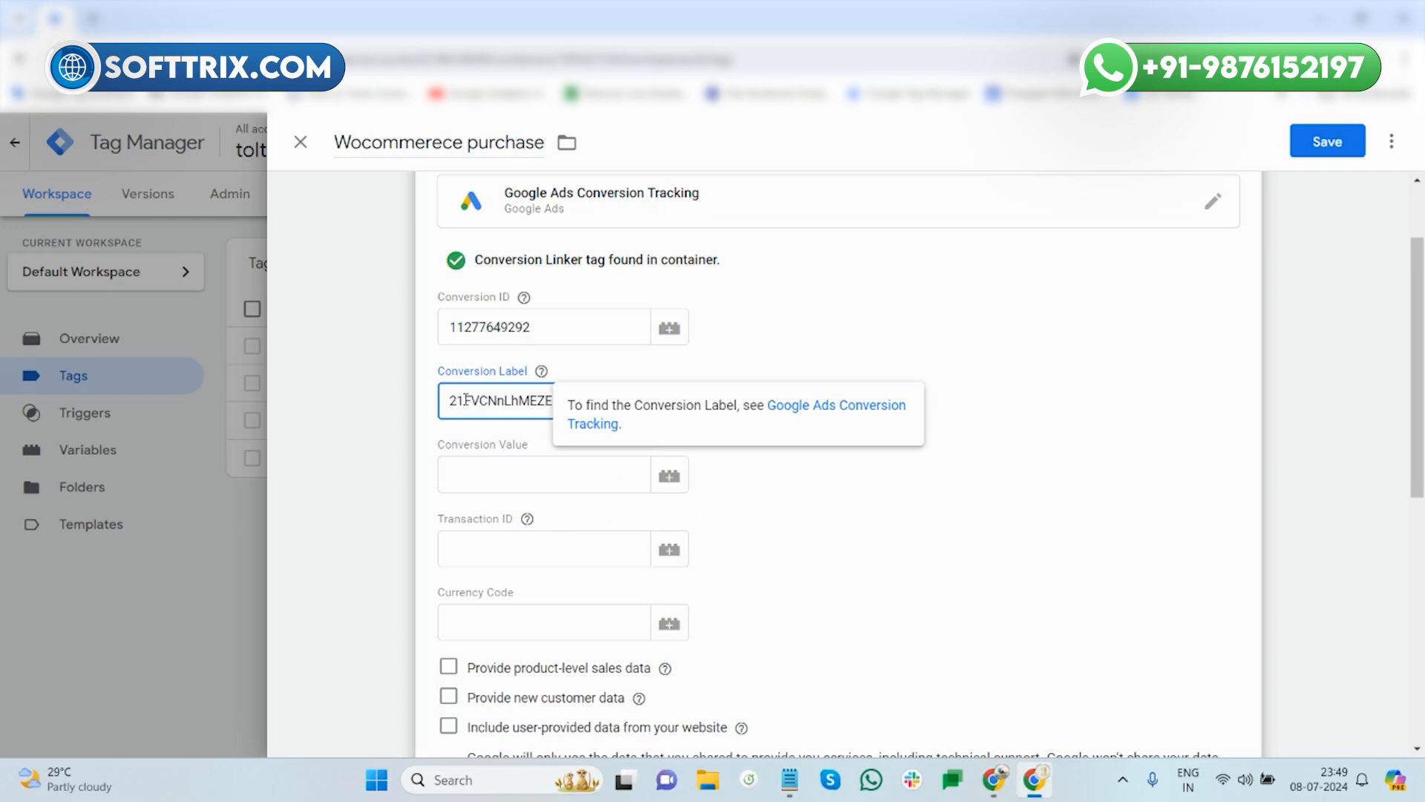
{"action": "left_click", "coordinate": [538, 483]}
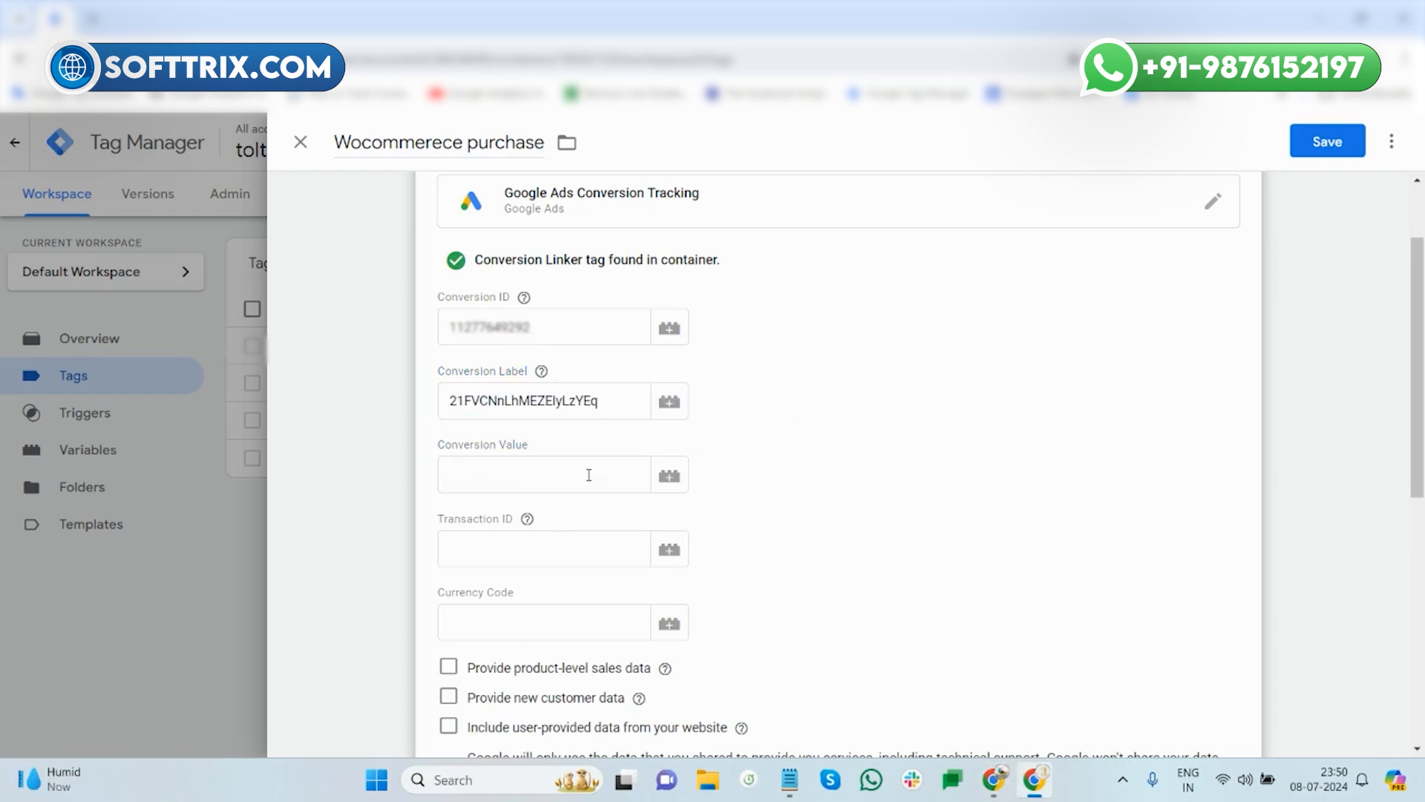
{"action": "left_click", "coordinate": [553, 481]}
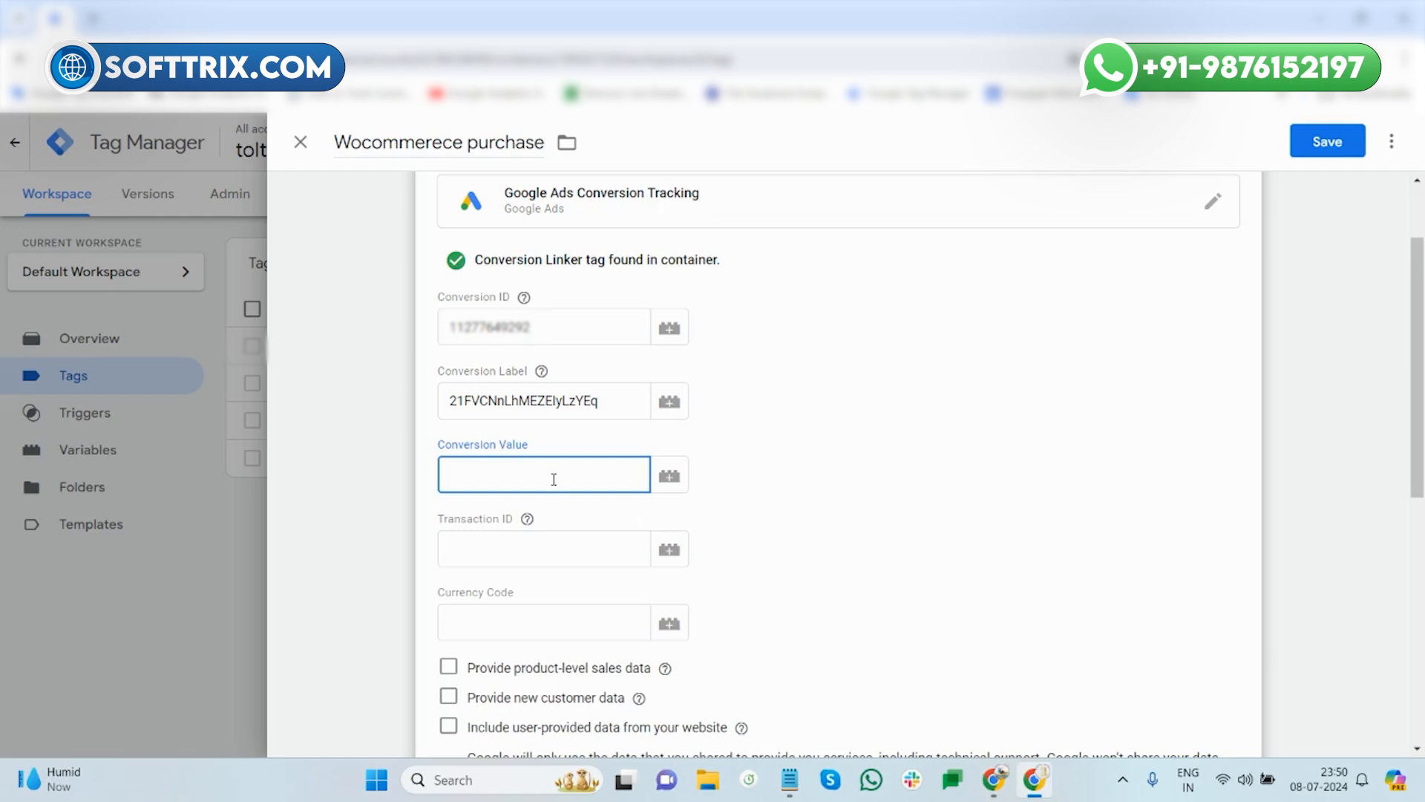
{"action": "type", "text": "pu"}
{"action": "type", "text": "{{"}
{"action": "type", "text": "pu"}
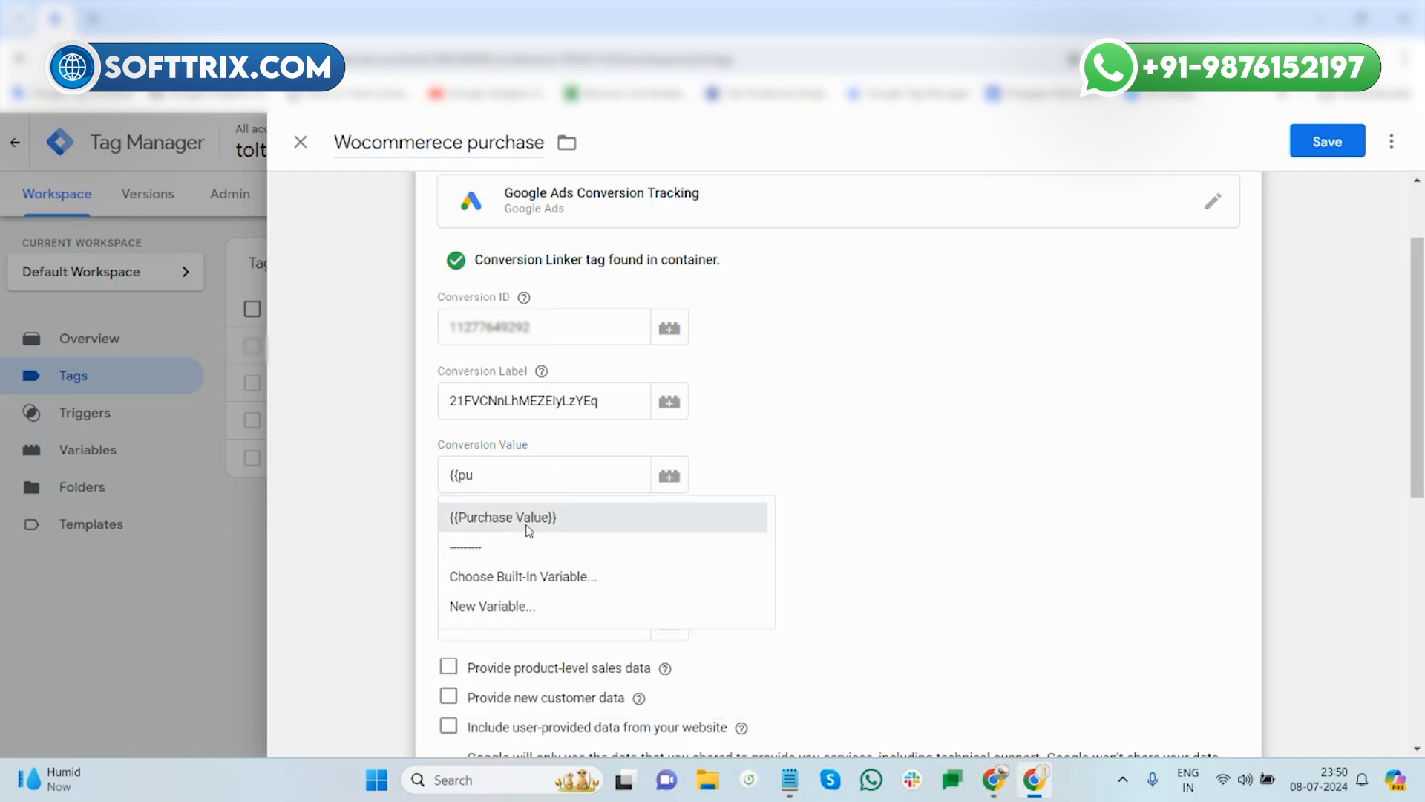
{"action": "left_click", "coordinate": [519, 517]}
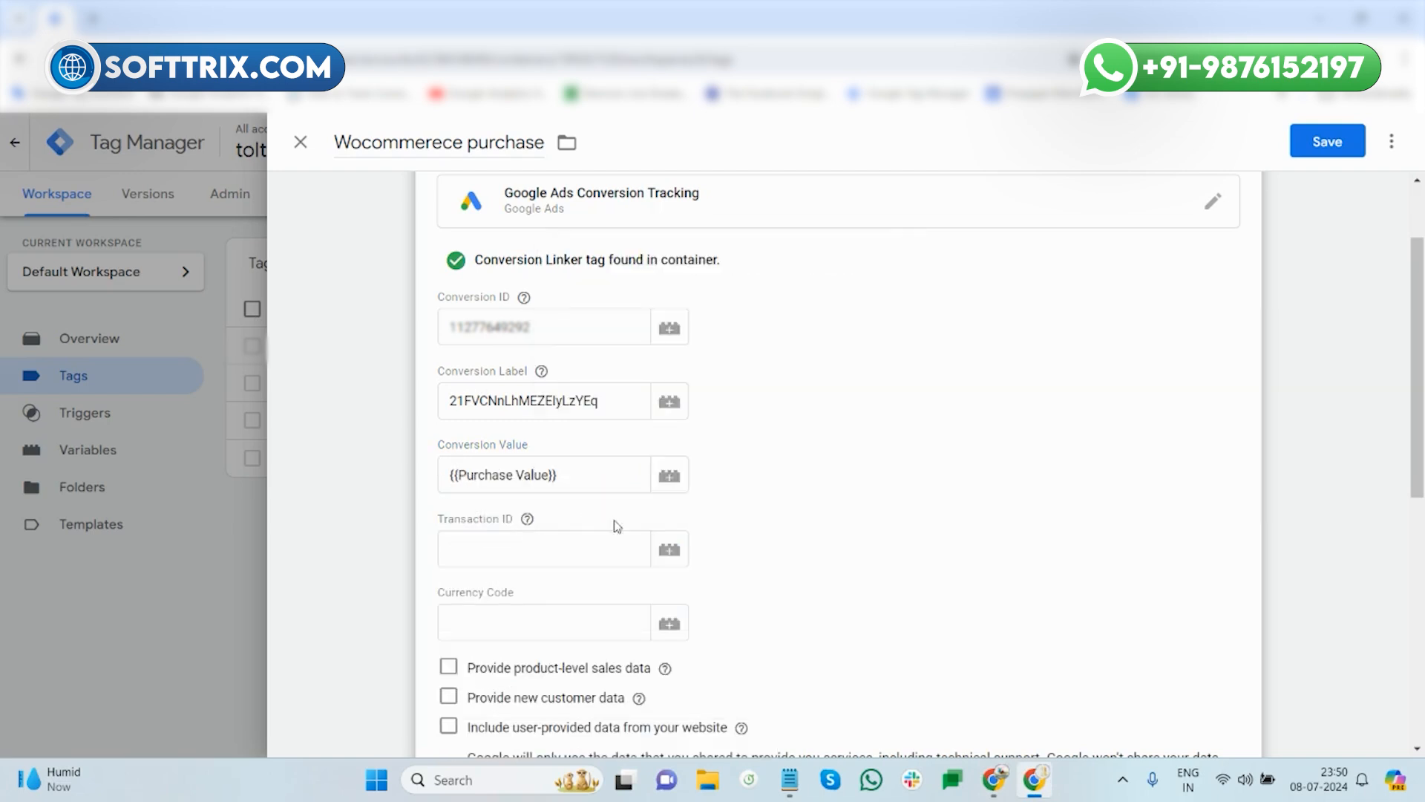
- Set the Transaction ID to the {{Order Id}} variable
{"action": "left_click", "coordinate": [548, 549]}
{"action": "type", "text": "{"}
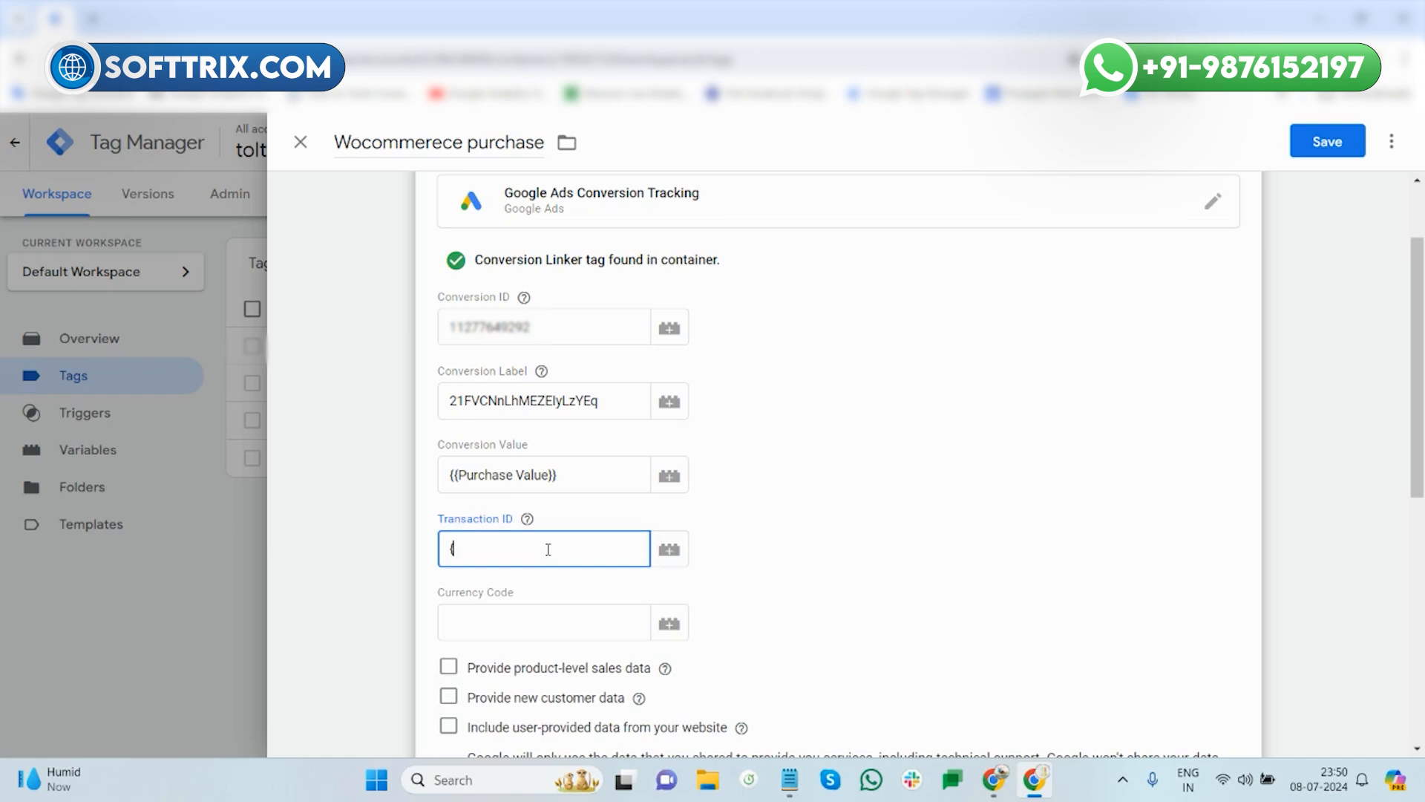
{"action": "type", "text": "{or"}
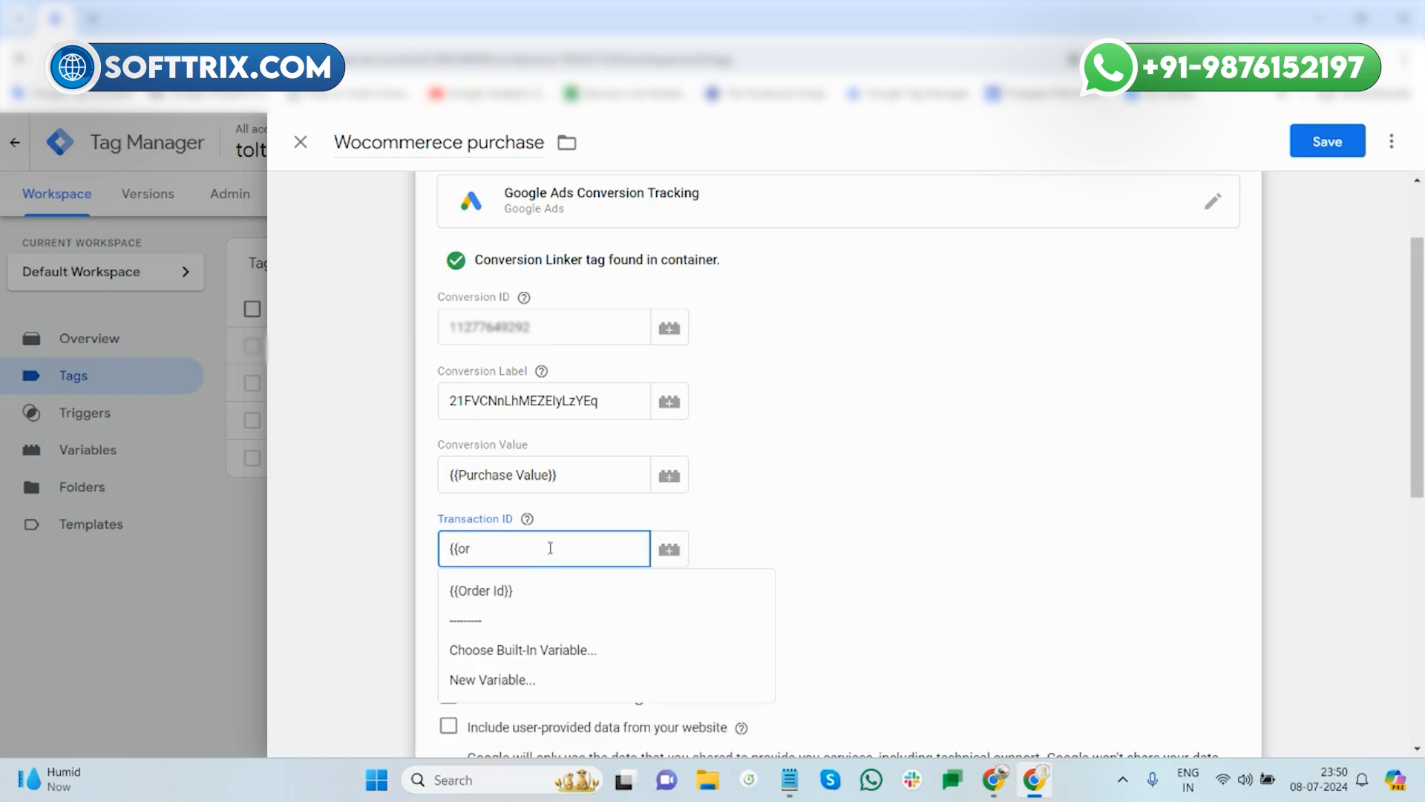
{"action": "left_click", "coordinate": [546, 586]}
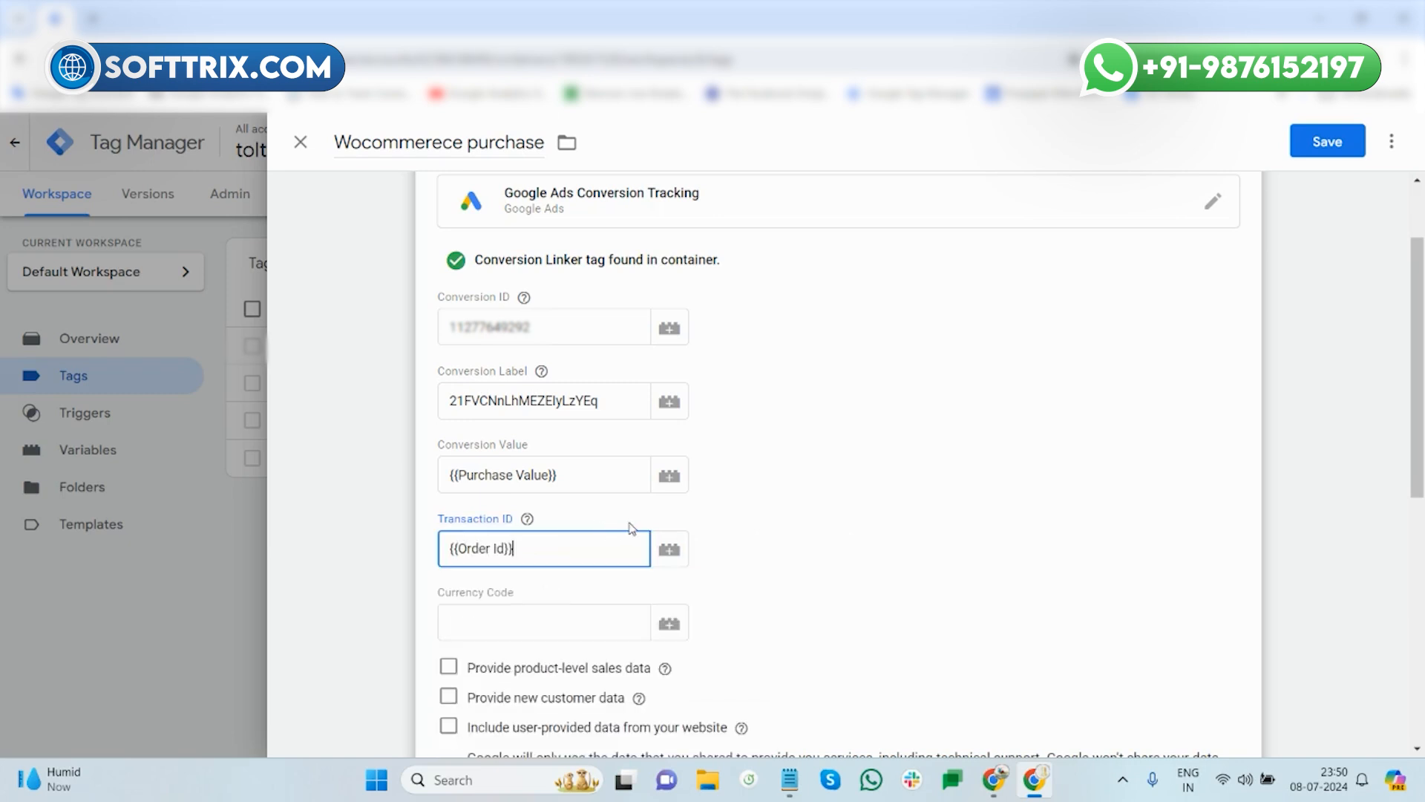
{"action": "scroll", "coordinate": [840, 522], "scroll_direction": "up", "scroll_amount": 2}
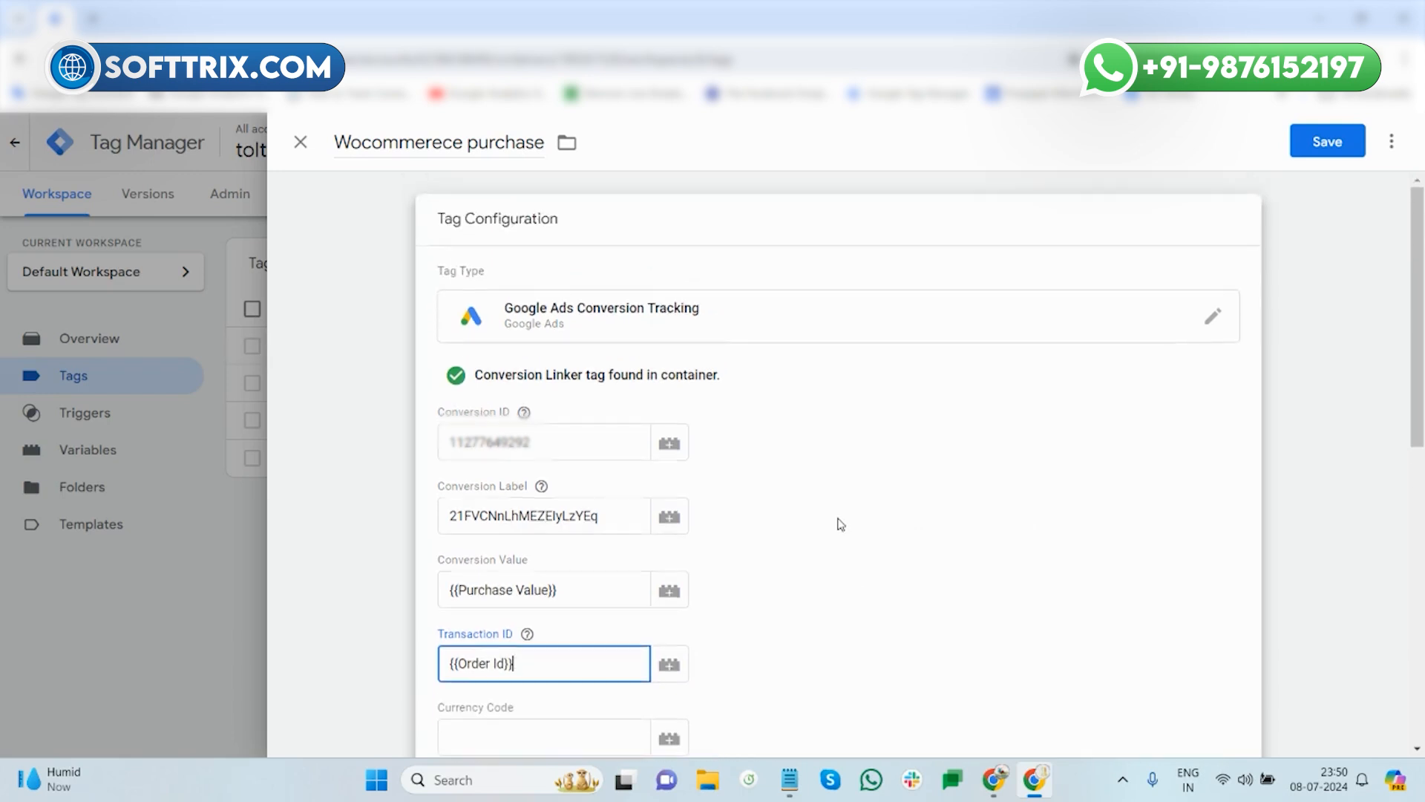
{"action": "scroll", "coordinate": [839, 522], "scroll_direction": "down", "scroll_amount": 6}
{"action": "scroll", "coordinate": [841, 524], "scroll_direction": "down", "scroll_amount": 1}
- Create a new Page View trigger for some page views based on Page URL
{"action": "left_click", "coordinate": [868, 533]}
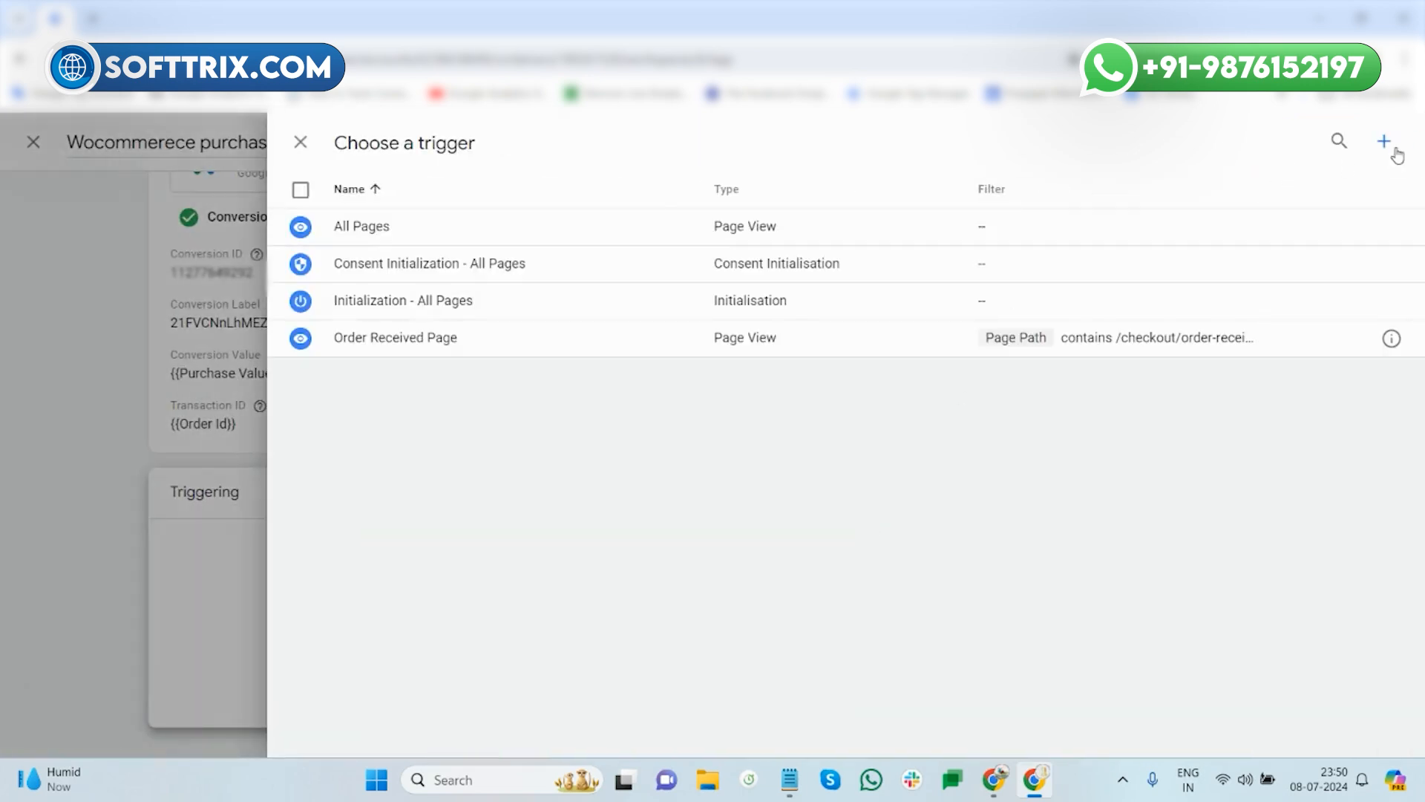
{"action": "left_click", "coordinate": [1384, 141]}
{"action": "left_click", "coordinate": [745, 330]}
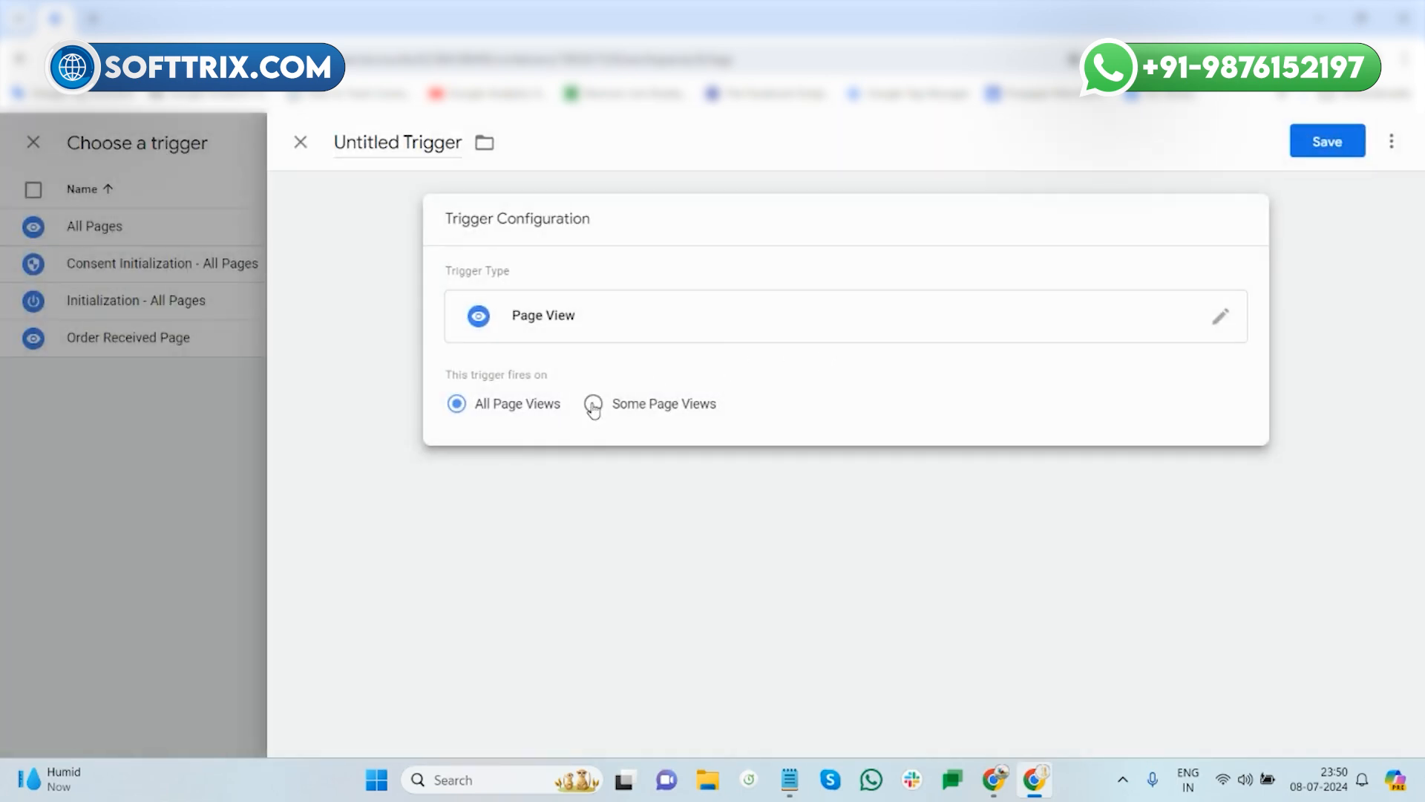
{"action": "left_click", "coordinate": [593, 404]}
{"action": "left_click", "coordinate": [591, 475]}
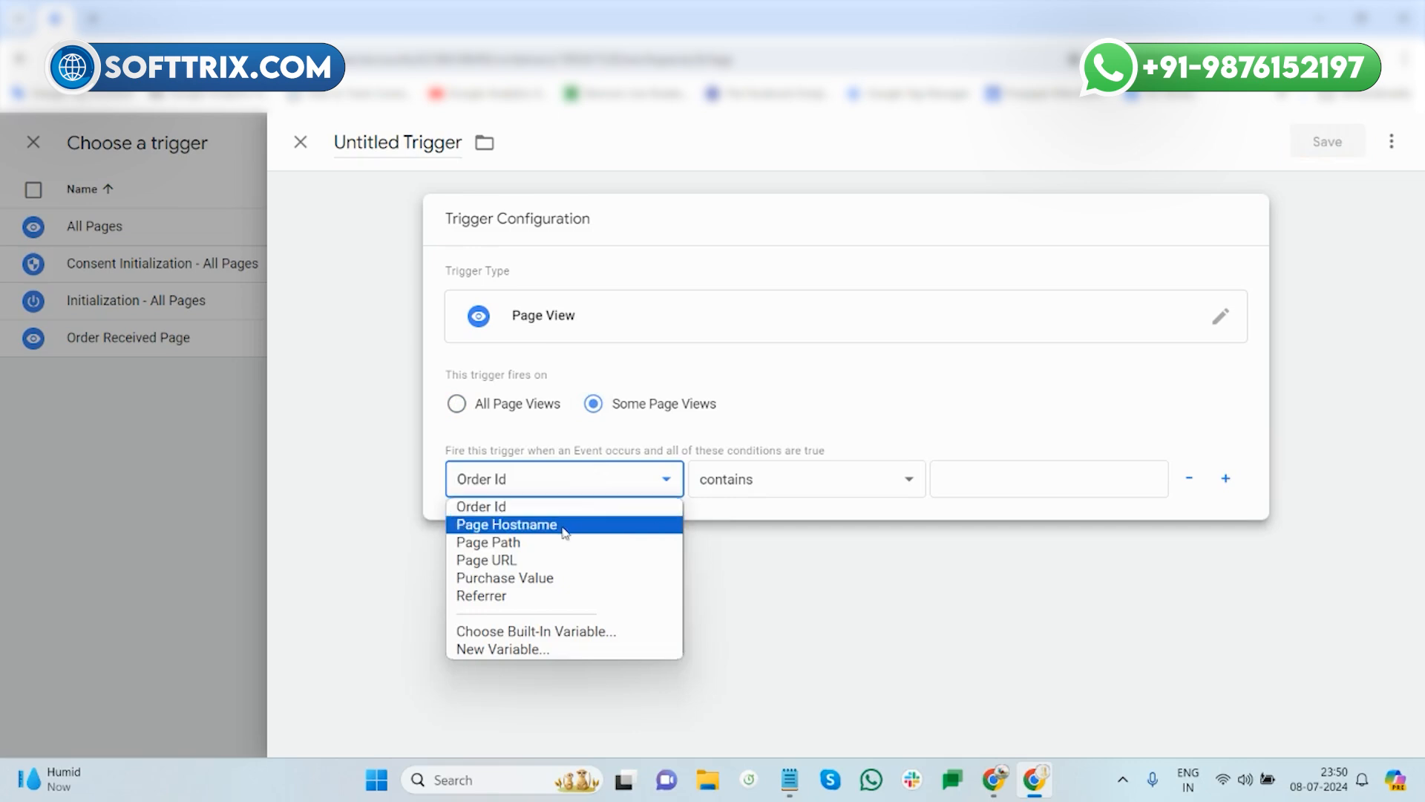
{"action": "left_click", "coordinate": [537, 562]}
- Copy /checkout/order-received/ from the notes and paste it as the Page URL contains value
{"action": "left_click", "coordinate": [789, 778]}
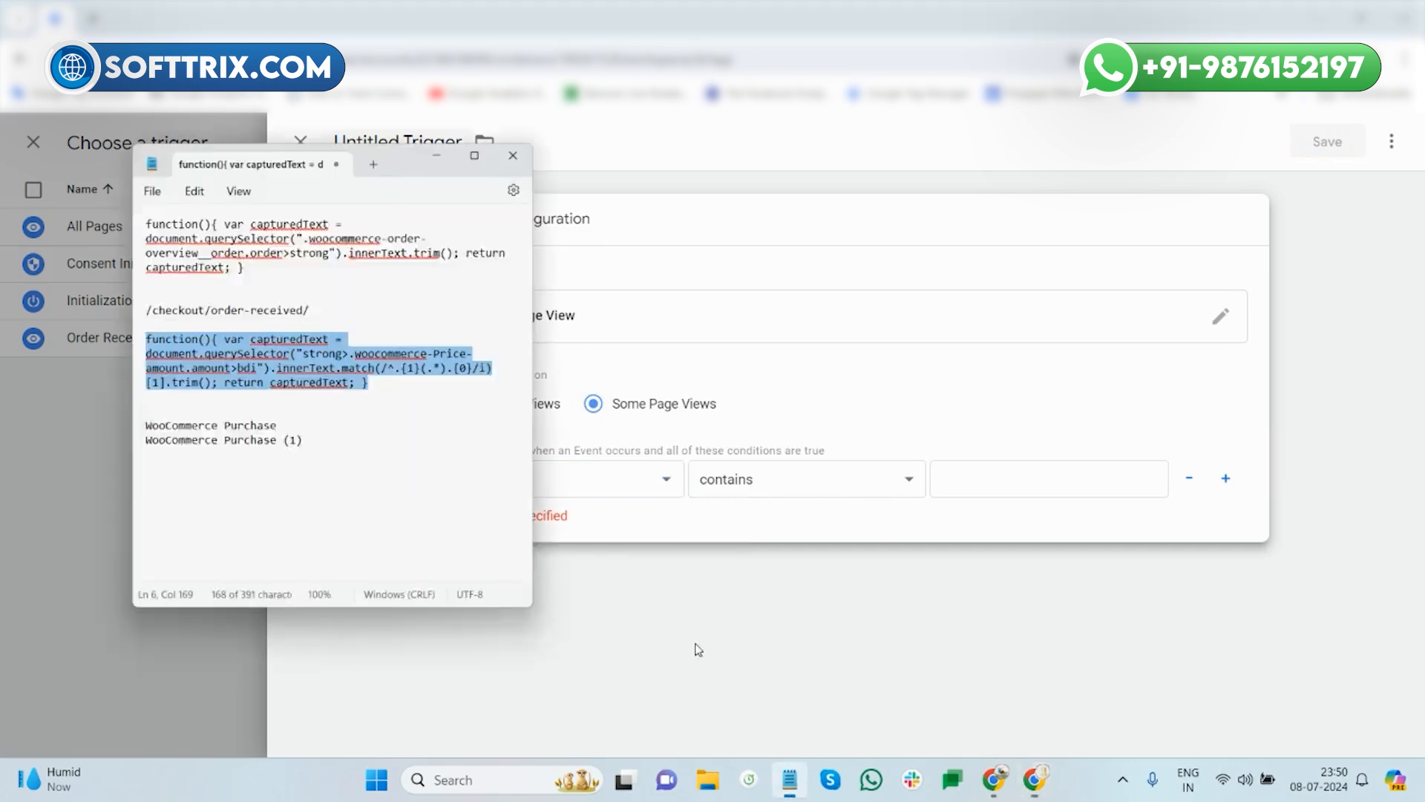
{"action": "left_click_drag", "start_coordinate": [246, 253], "coordinate": [56, 256]}
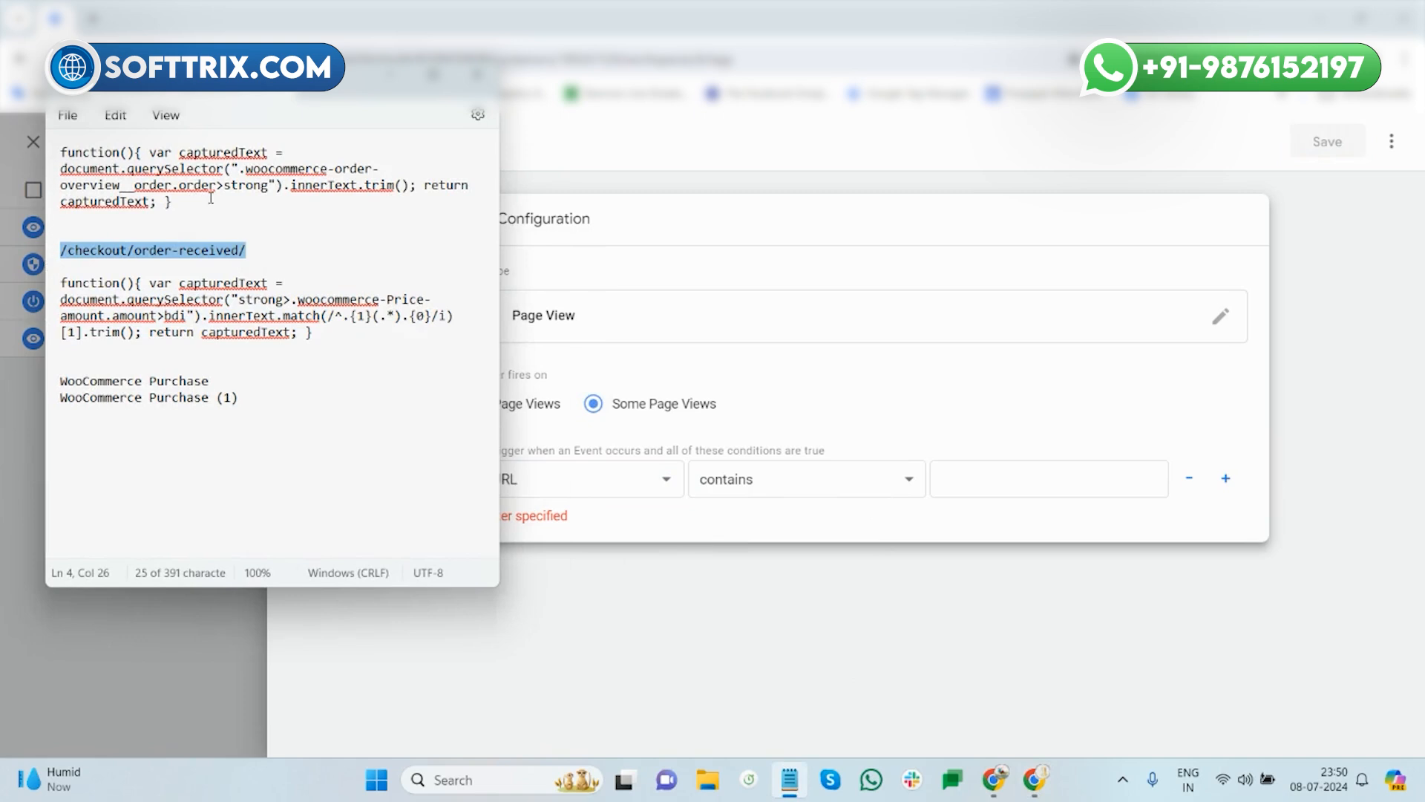
{"action": "left_click", "coordinate": [391, 75]}
{"action": "left_click", "coordinate": [954, 478]}
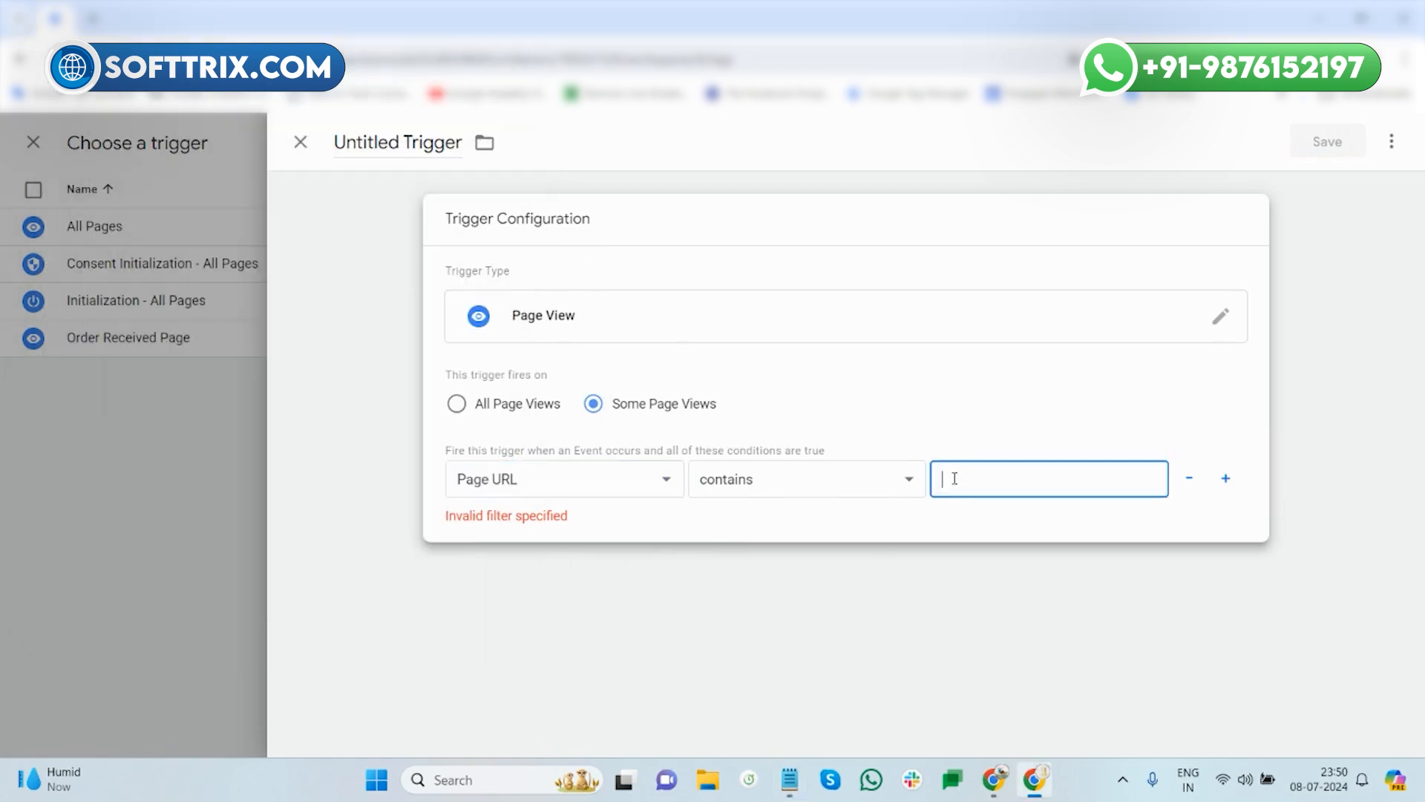
{"action": "key", "text": "ctrl+v"}
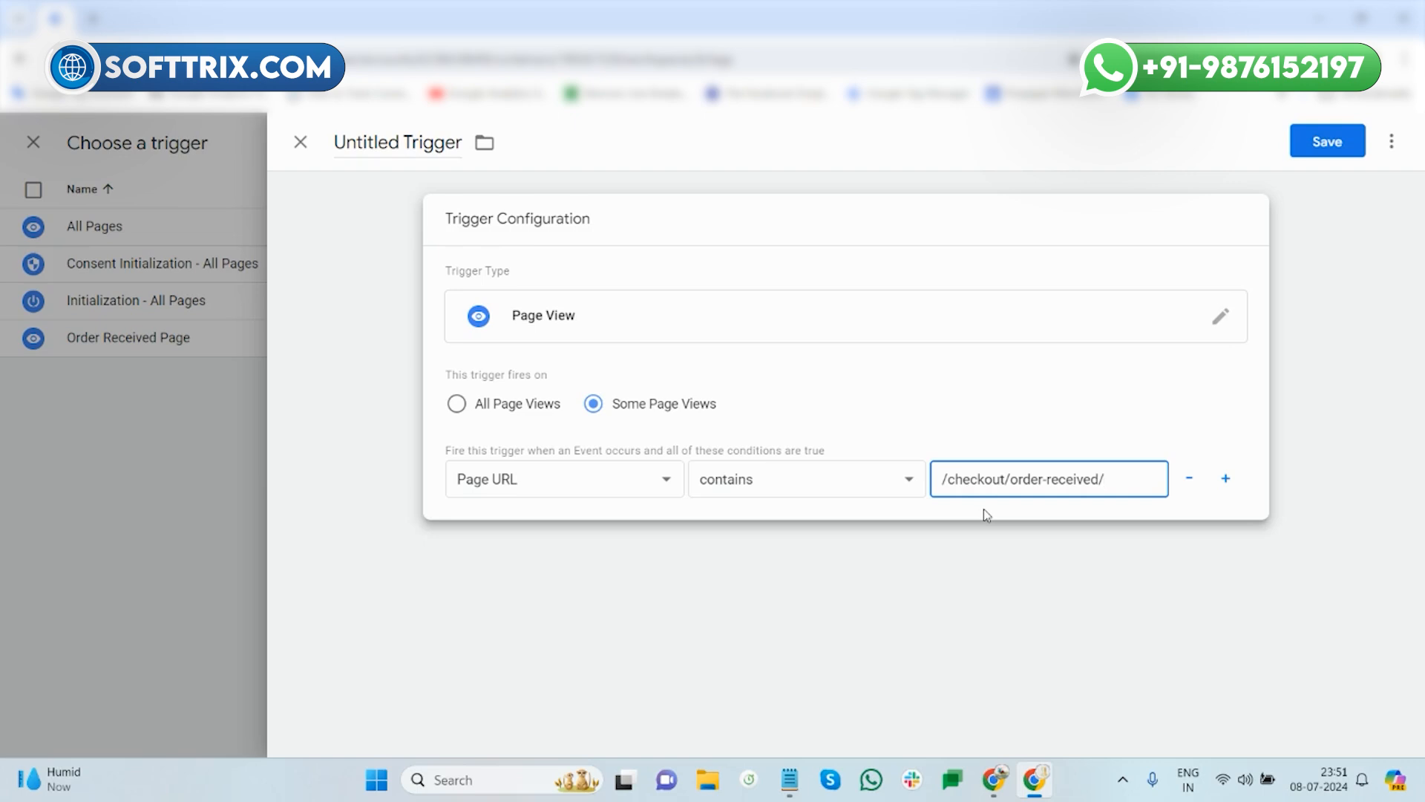
- Save the trigger as 'Order Received Page', then rename it 'Order Received 1'
{"action": "left_click", "coordinate": [1327, 141]}
{"action": "triple_click", "coordinate": [608, 369]}
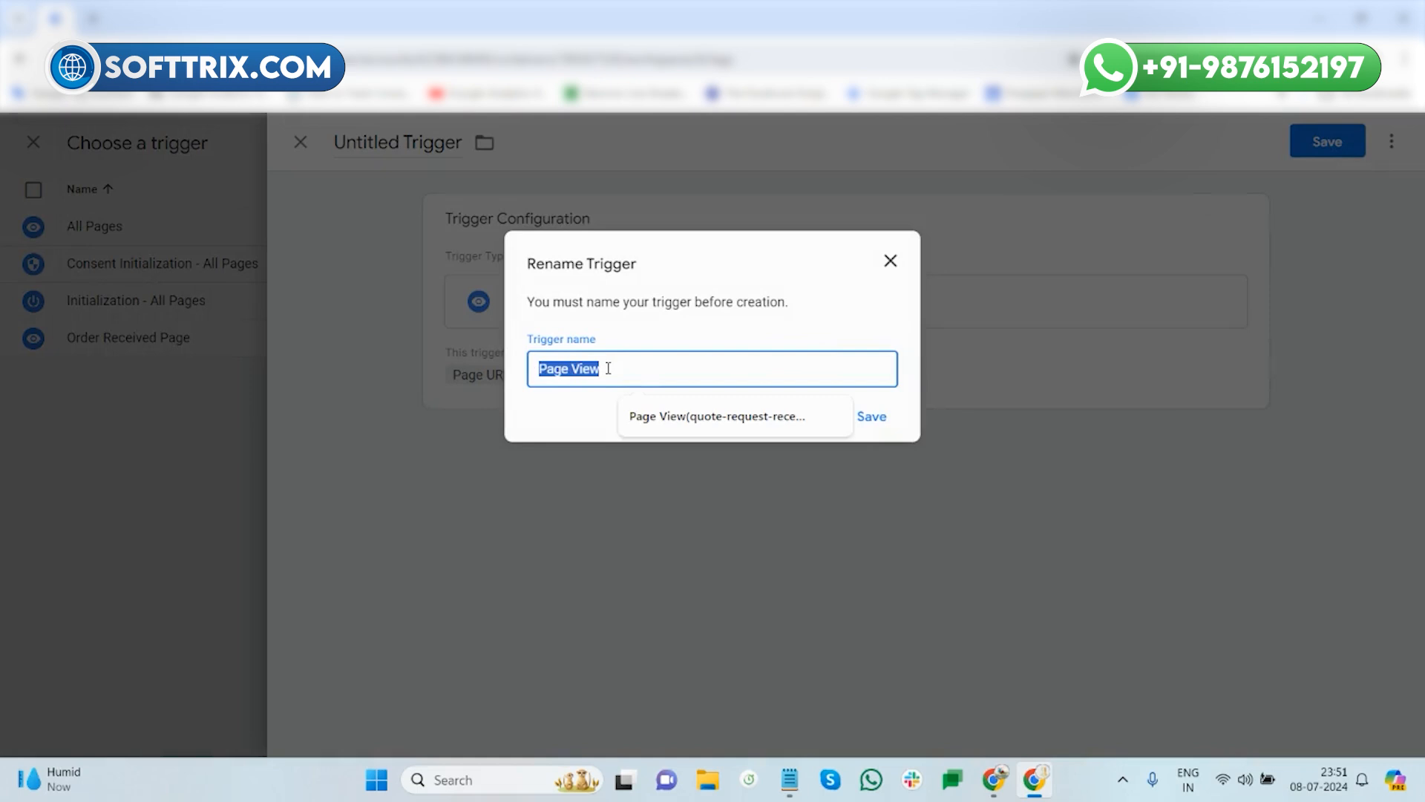
{"action": "type", "text": "Order Rece"}
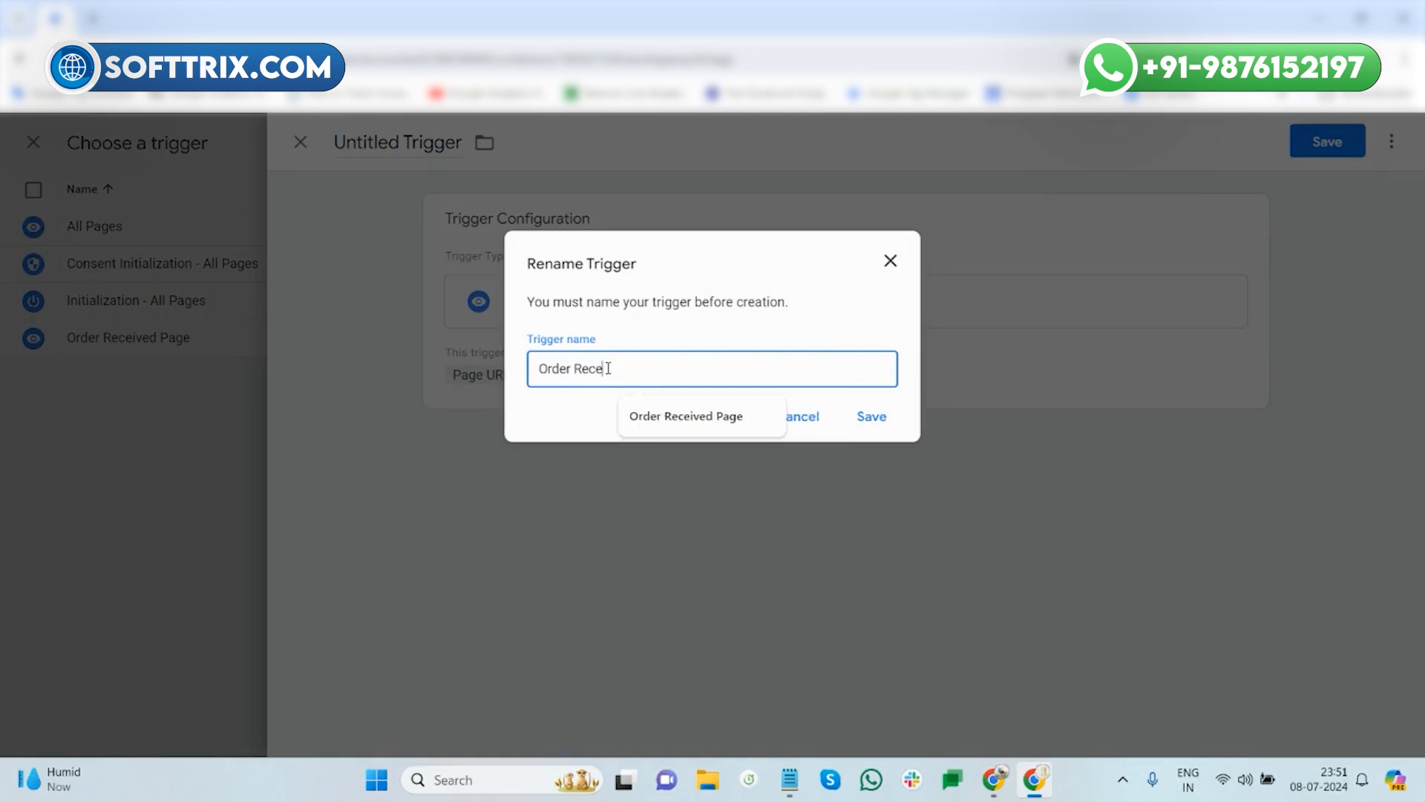
{"action": "type", "text": "ived Page"}
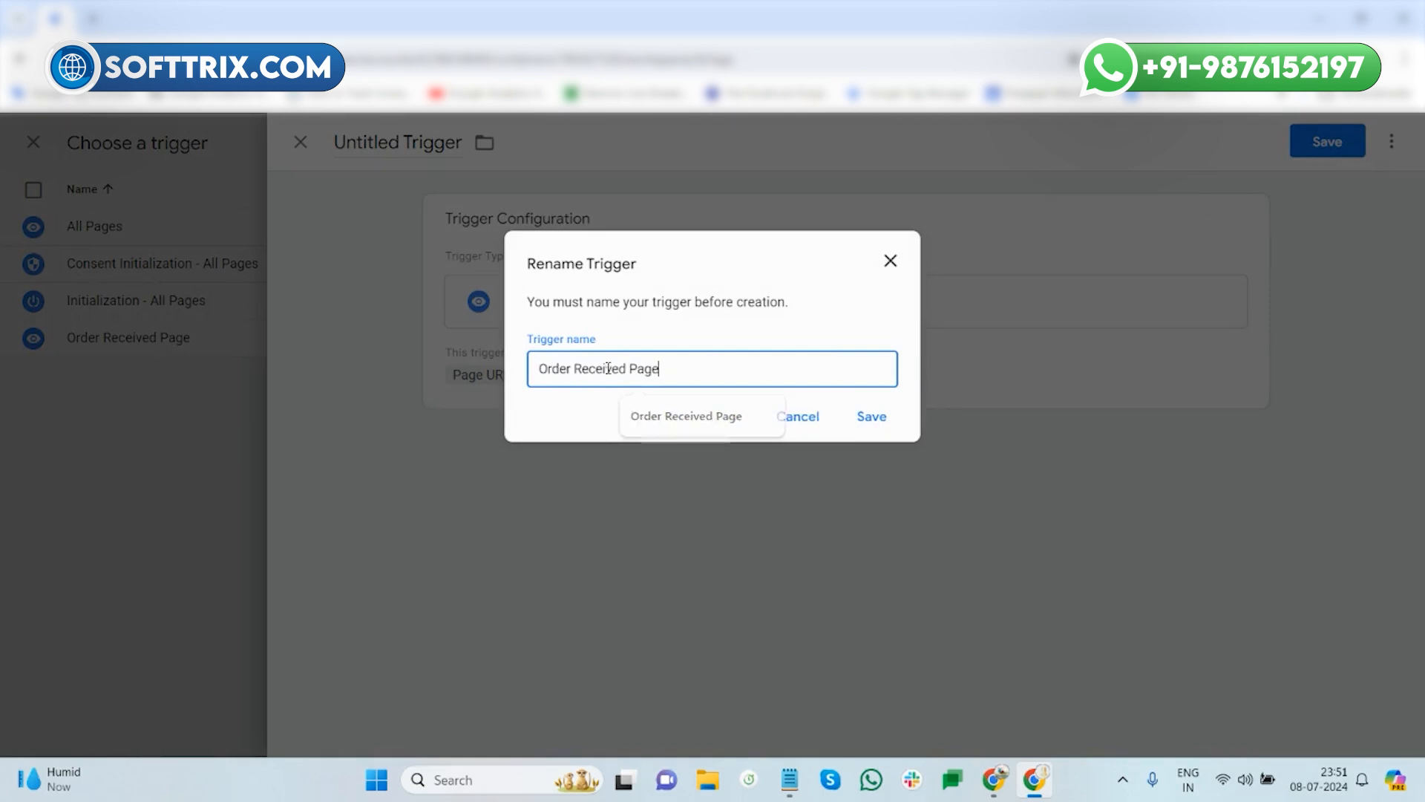
{"action": "left_click", "coordinate": [882, 424]}
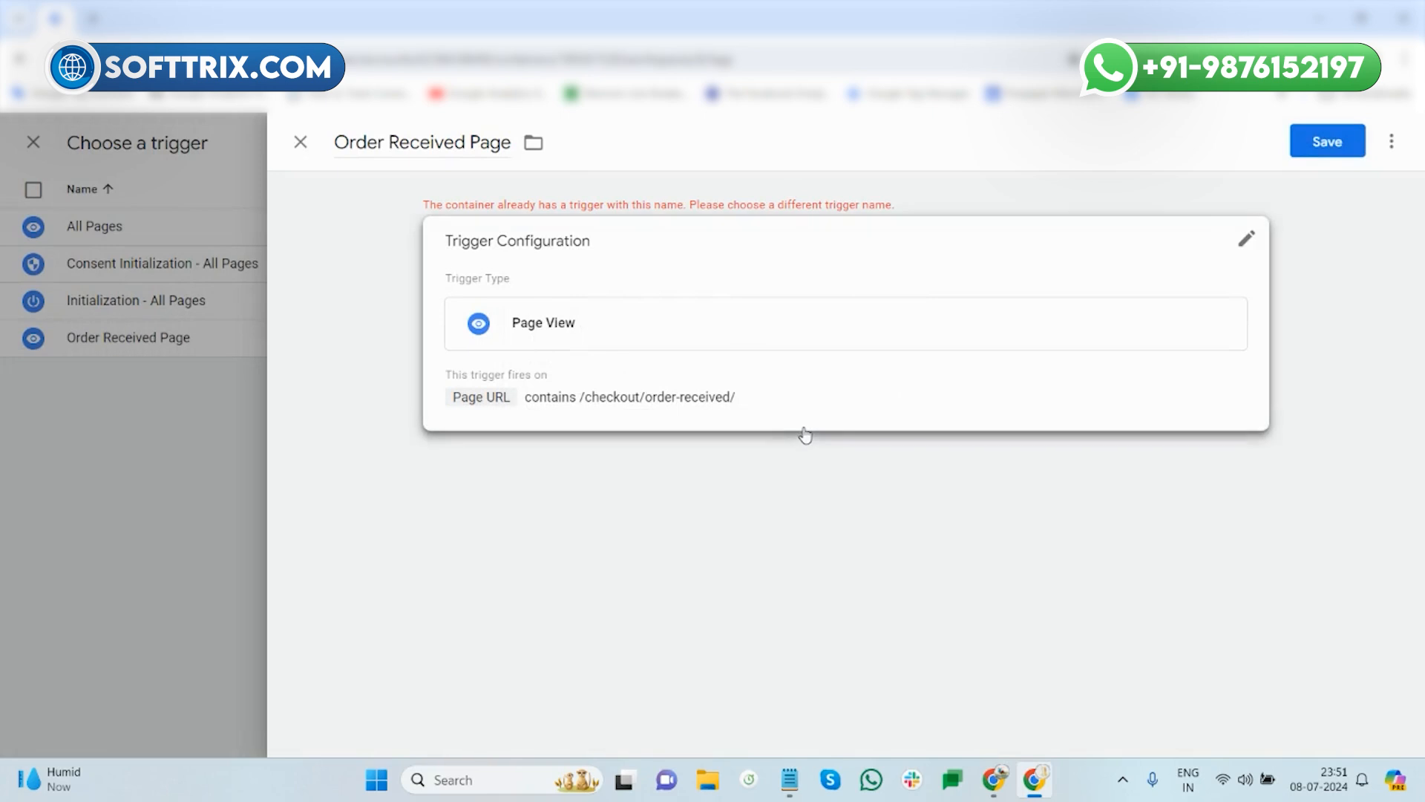
{"action": "double_click", "coordinate": [494, 142]}
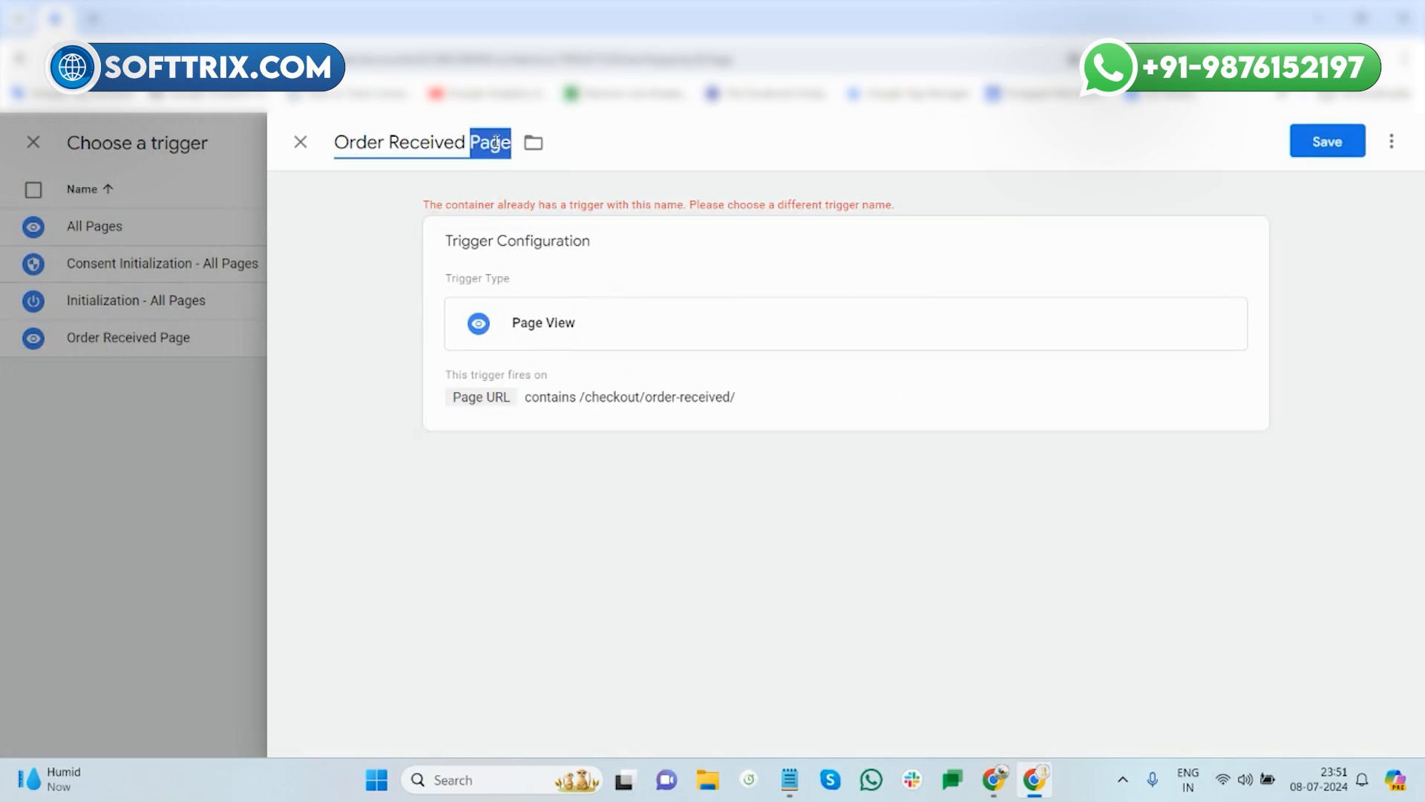
{"action": "type", "text": "1"}
{"action": "key", "text": "Return"}
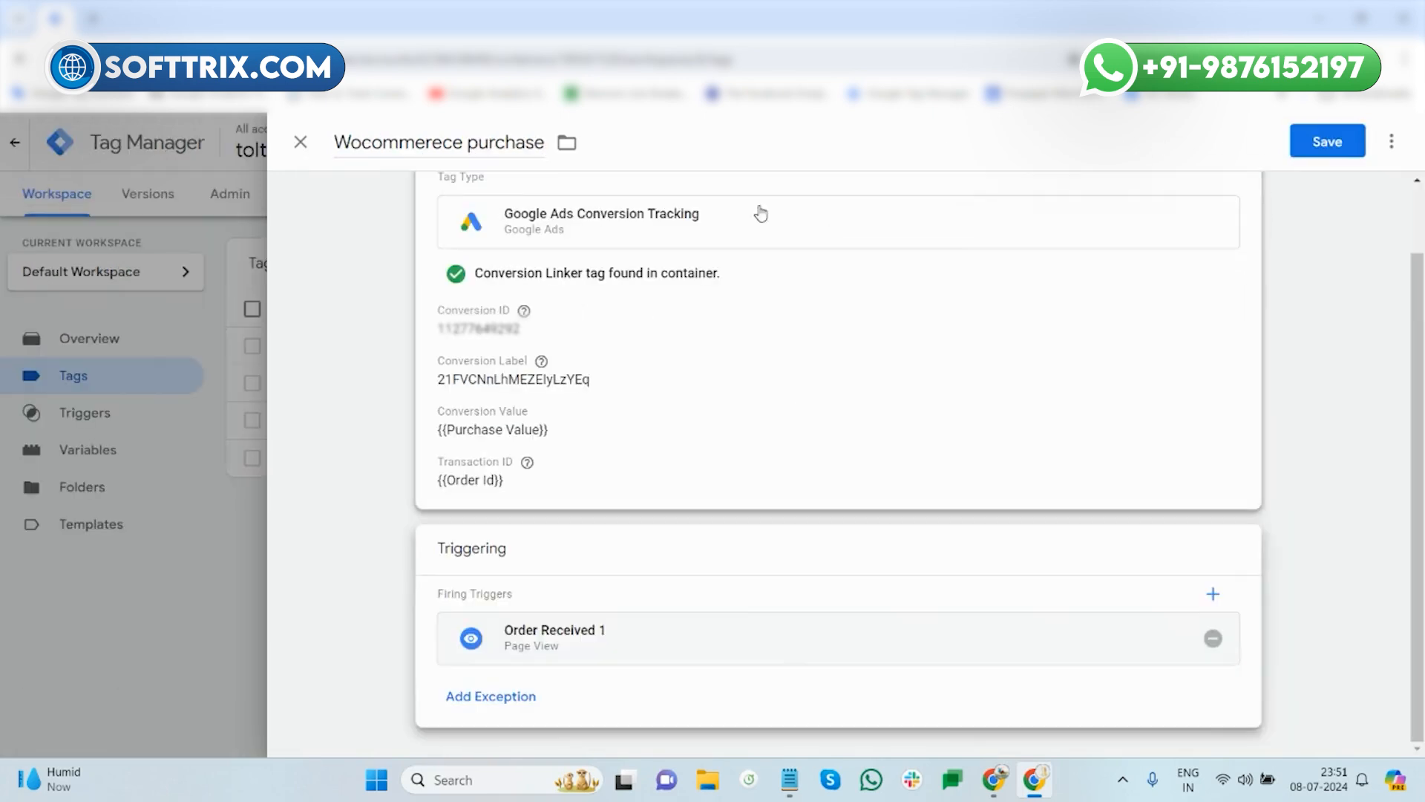
{"action": "left_click", "coordinate": [501, 155]}
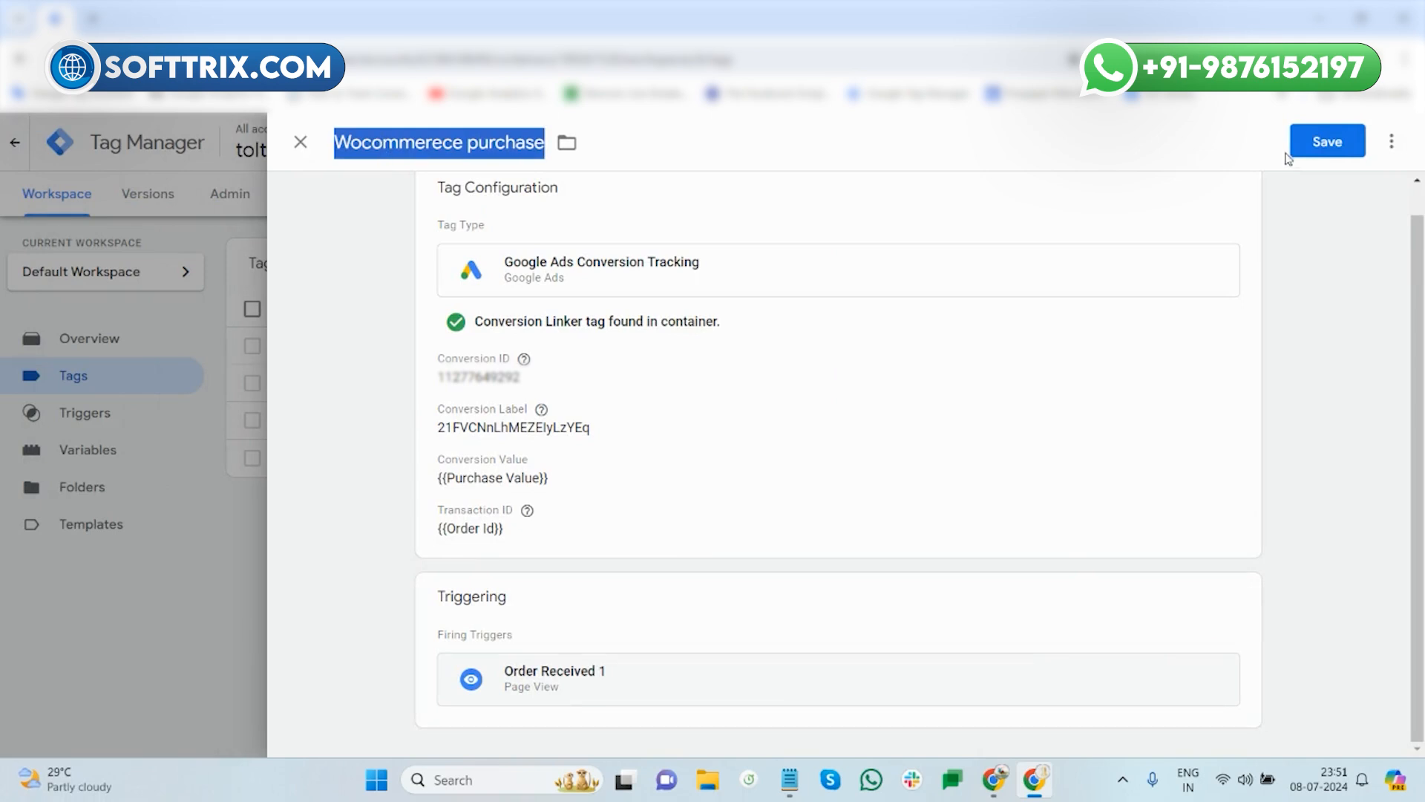
- Save the Wocommerece purchase tag, open Submit, then close the panel without publishing
{"action": "left_click", "coordinate": [1310, 151]}
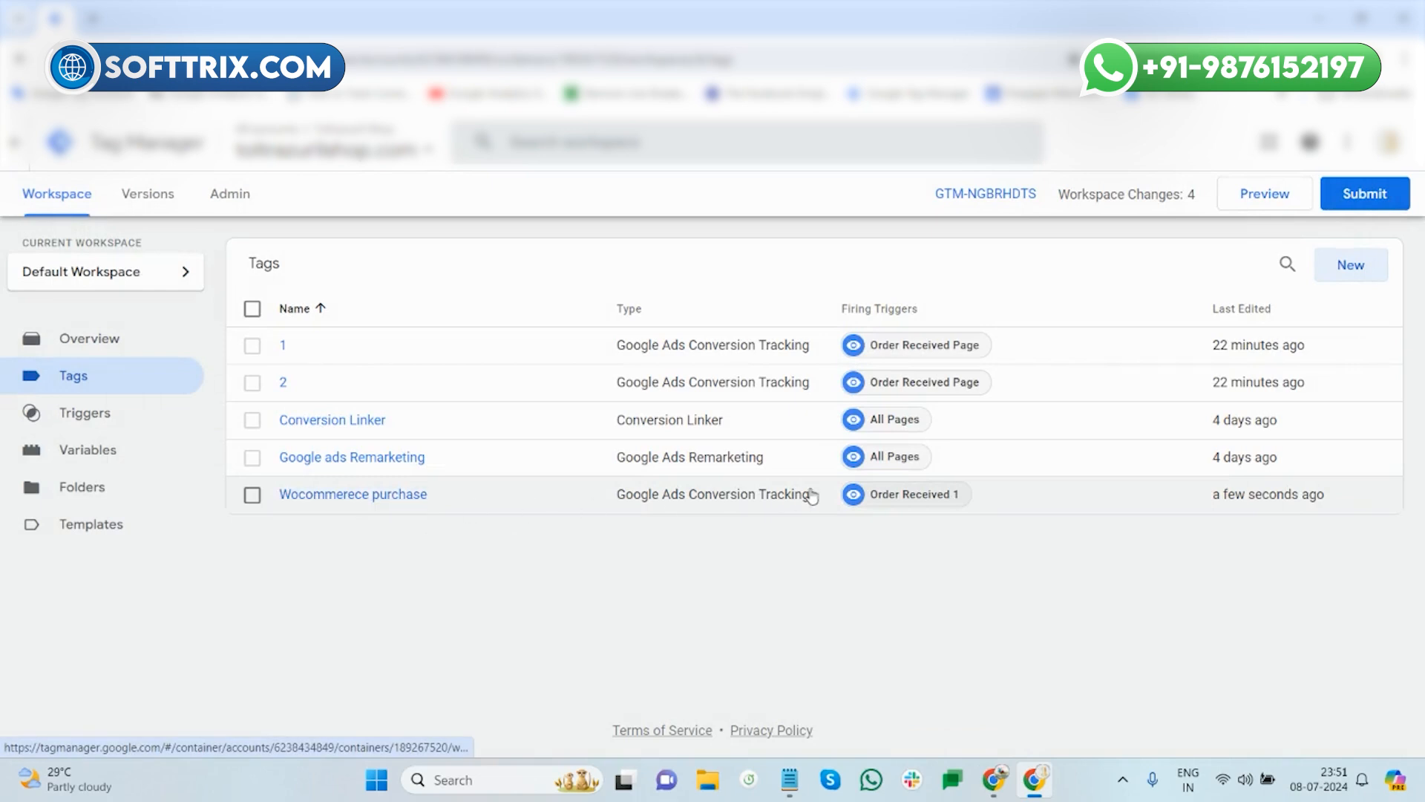
{"action": "left_click", "coordinate": [1355, 196]}
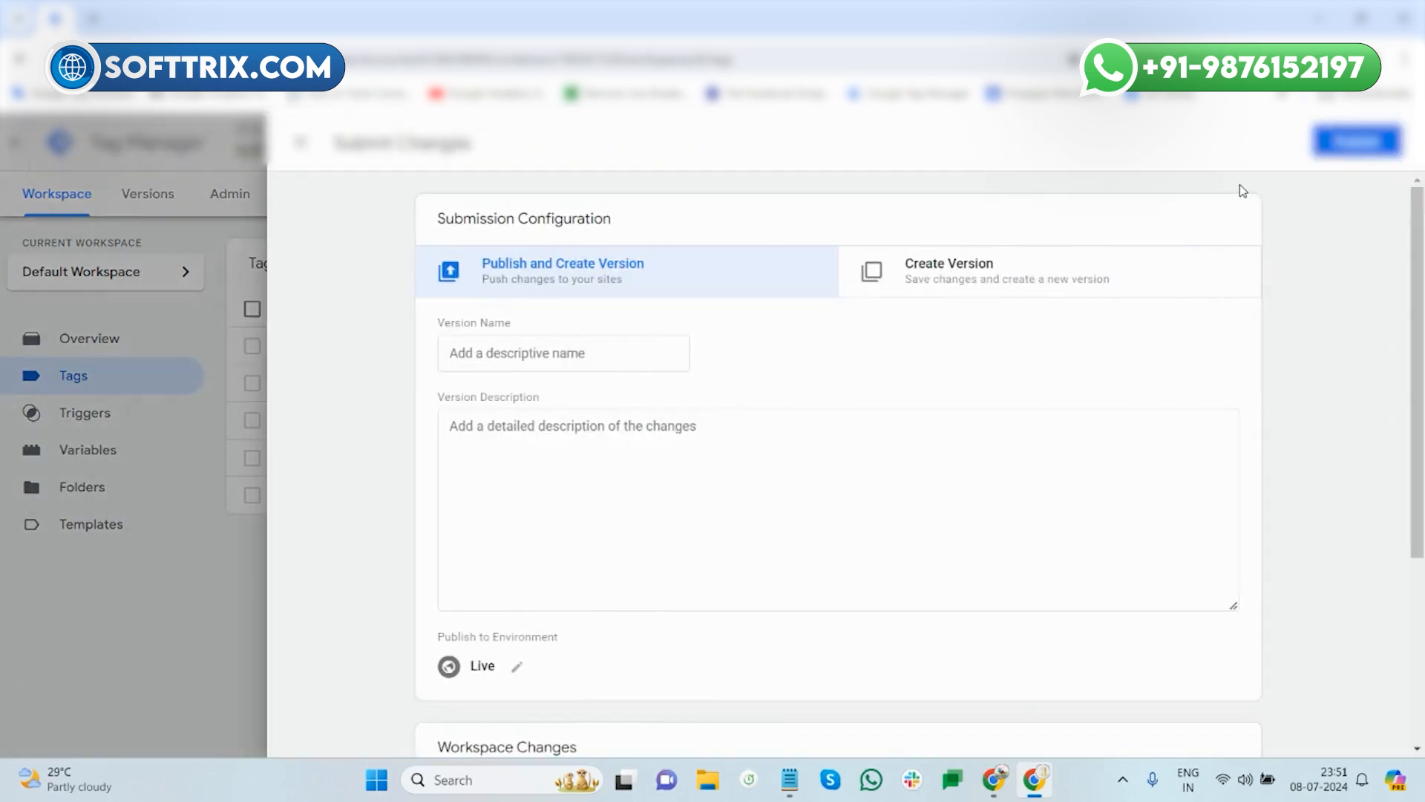
{"action": "left_click", "coordinate": [301, 142]}
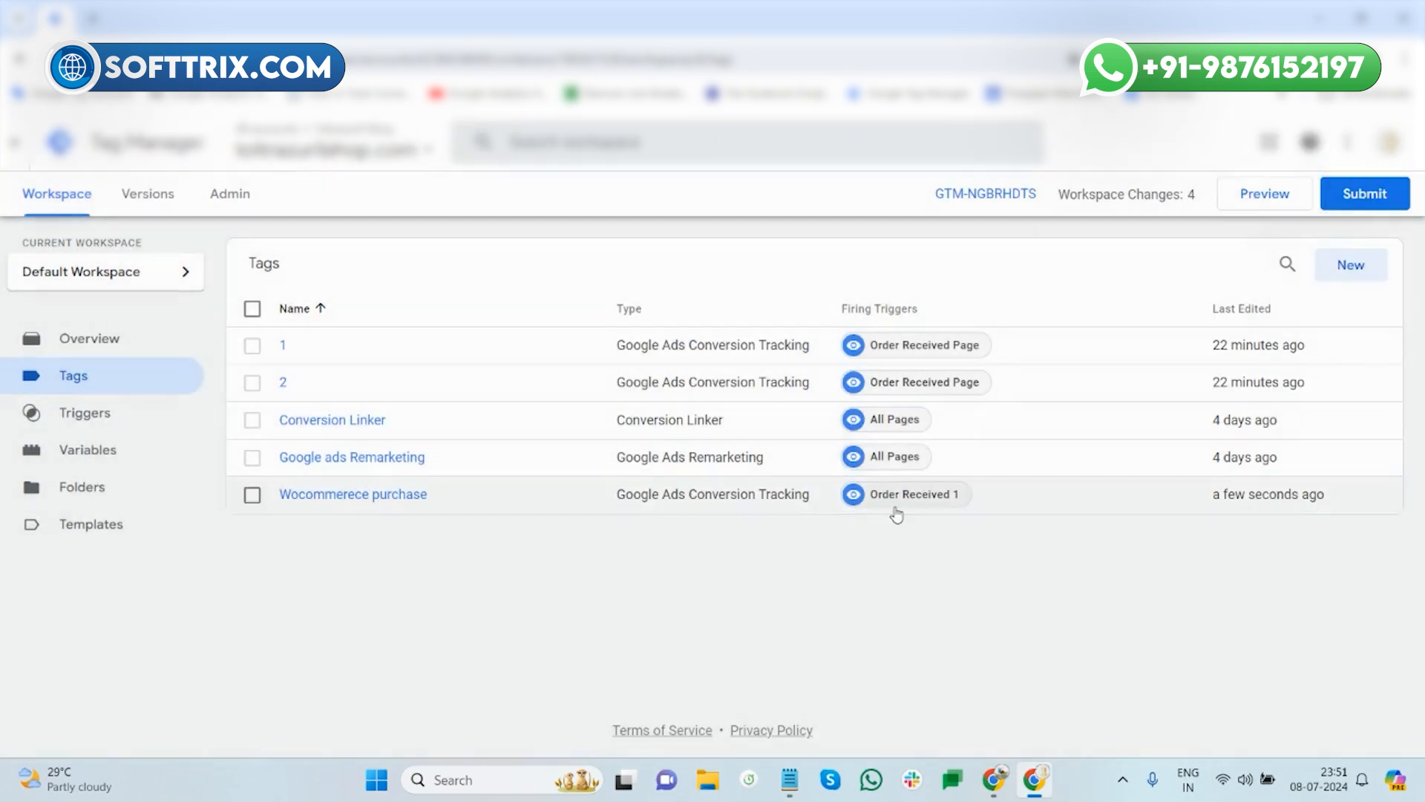
{"action": "mouse_move", "coordinate": [1004, 778]}
{"action": "left_click", "coordinate": [891, 675]}
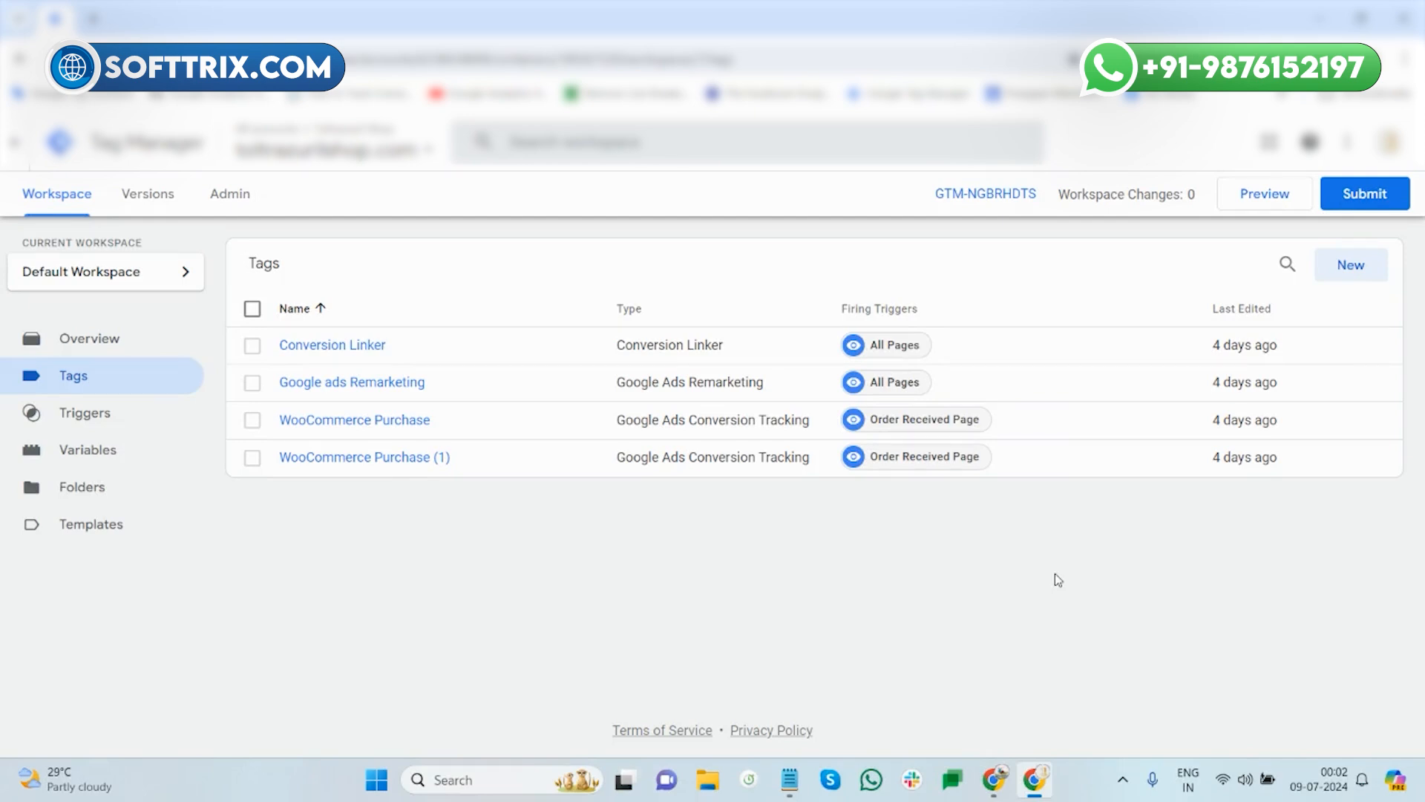
- In Google Ads Conversions, select WooCommerce Purchase's 3,769.07 value from 35.00 conversions
{"action": "left_click", "coordinate": [994, 779]}
{"action": "left_click", "coordinate": [918, 687]}
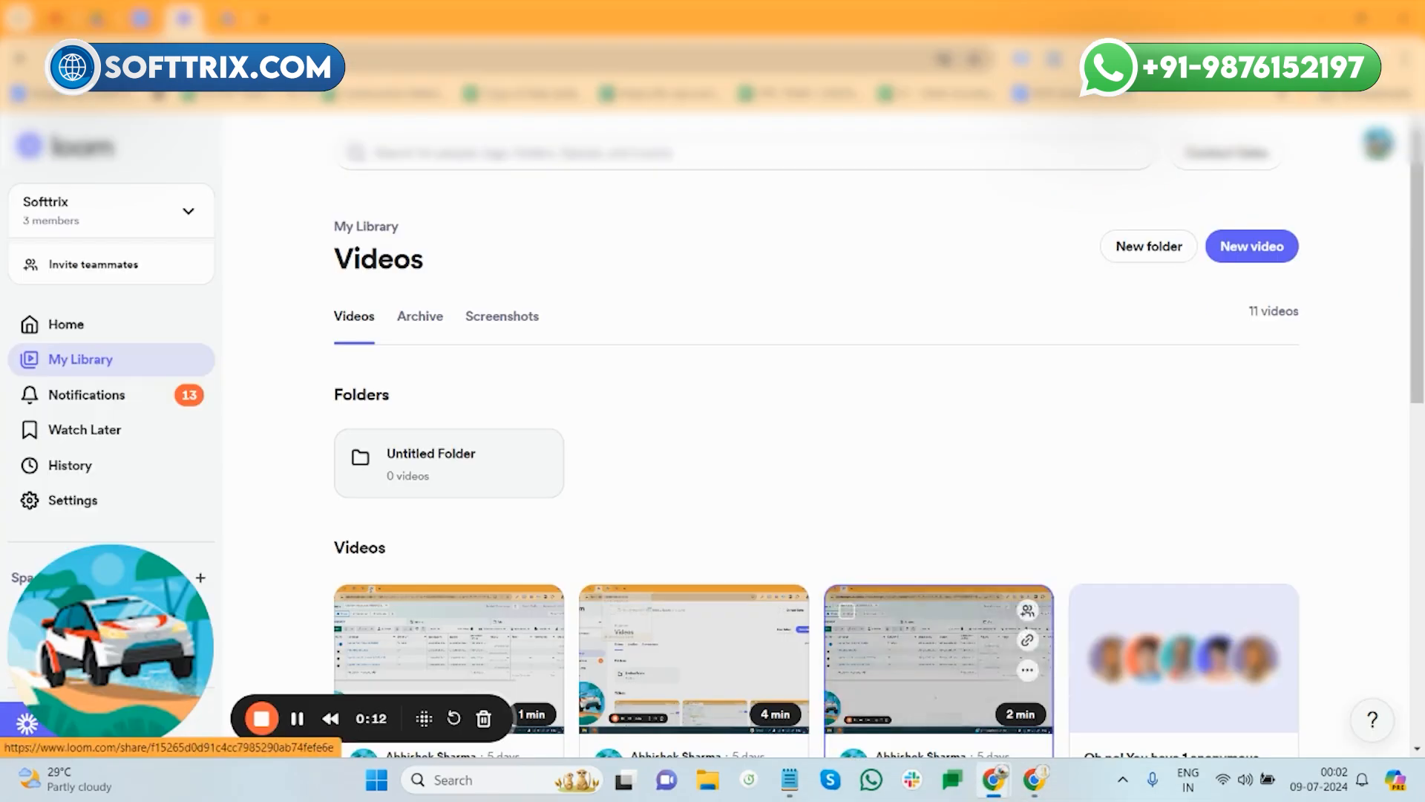
{"action": "left_click", "coordinate": [226, 20]}
{"action": "scroll", "coordinate": [517, 483], "scroll_direction": "up", "scroll_amount": 3}
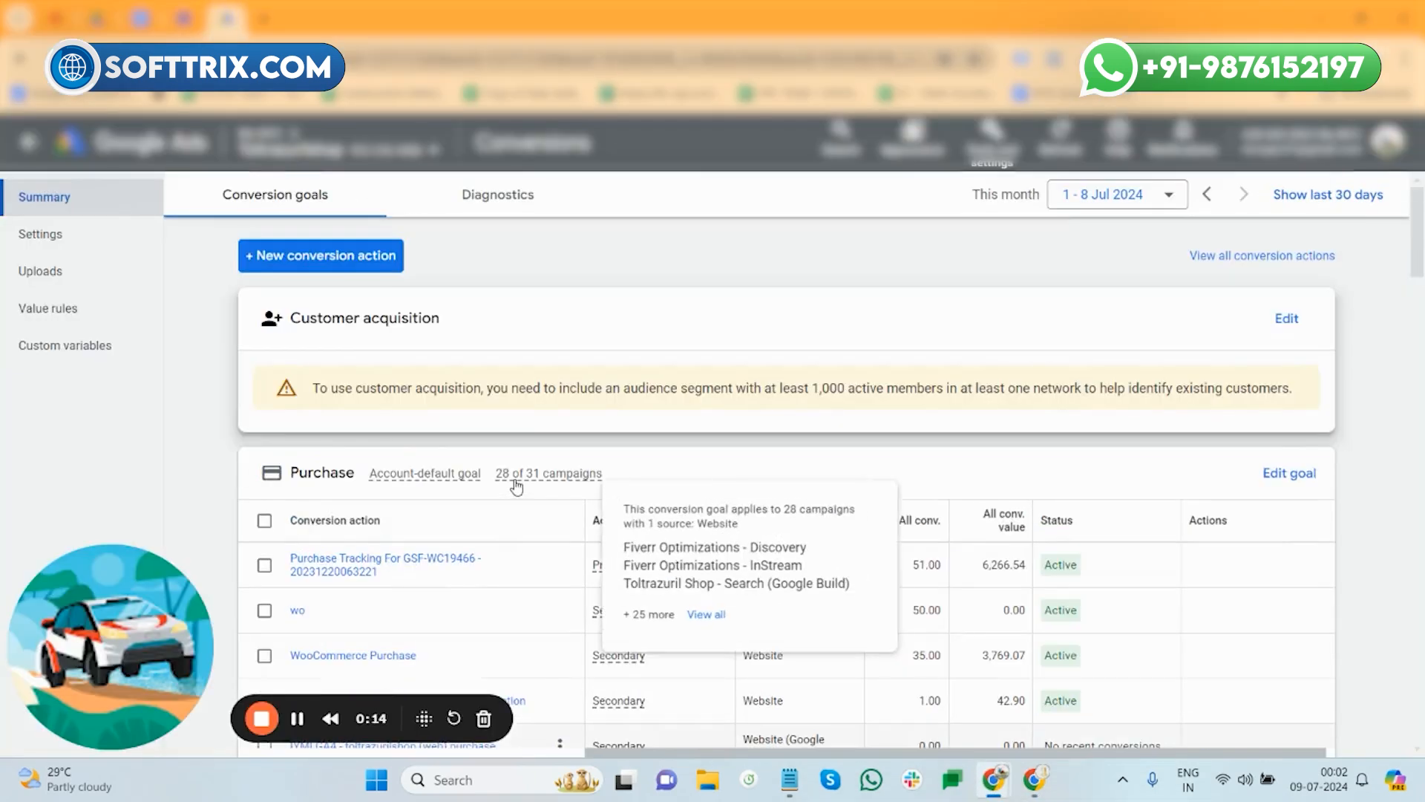
{"action": "scroll", "coordinate": [516, 481], "scroll_direction": "down", "scroll_amount": 2}
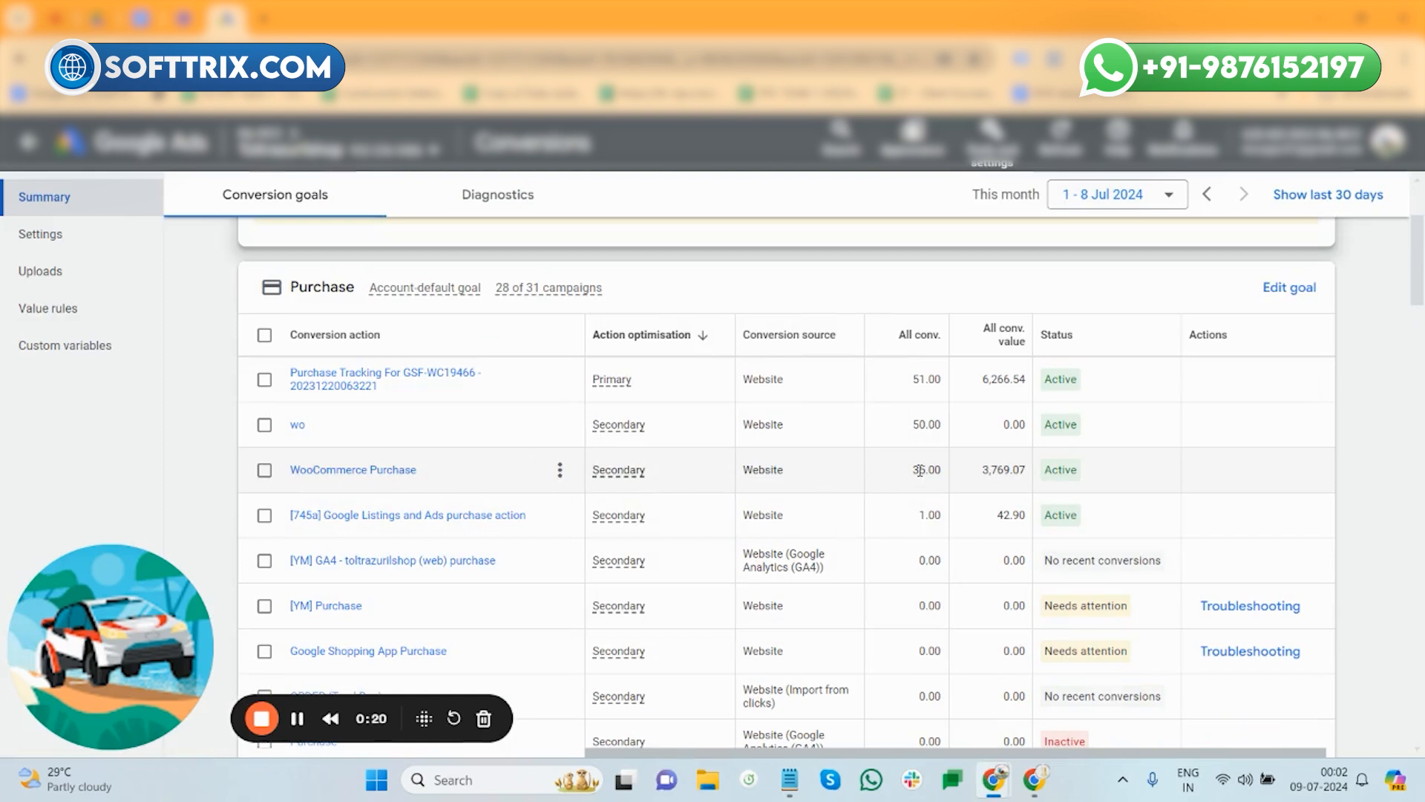
{"action": "double_click", "coordinate": [1000, 468]}
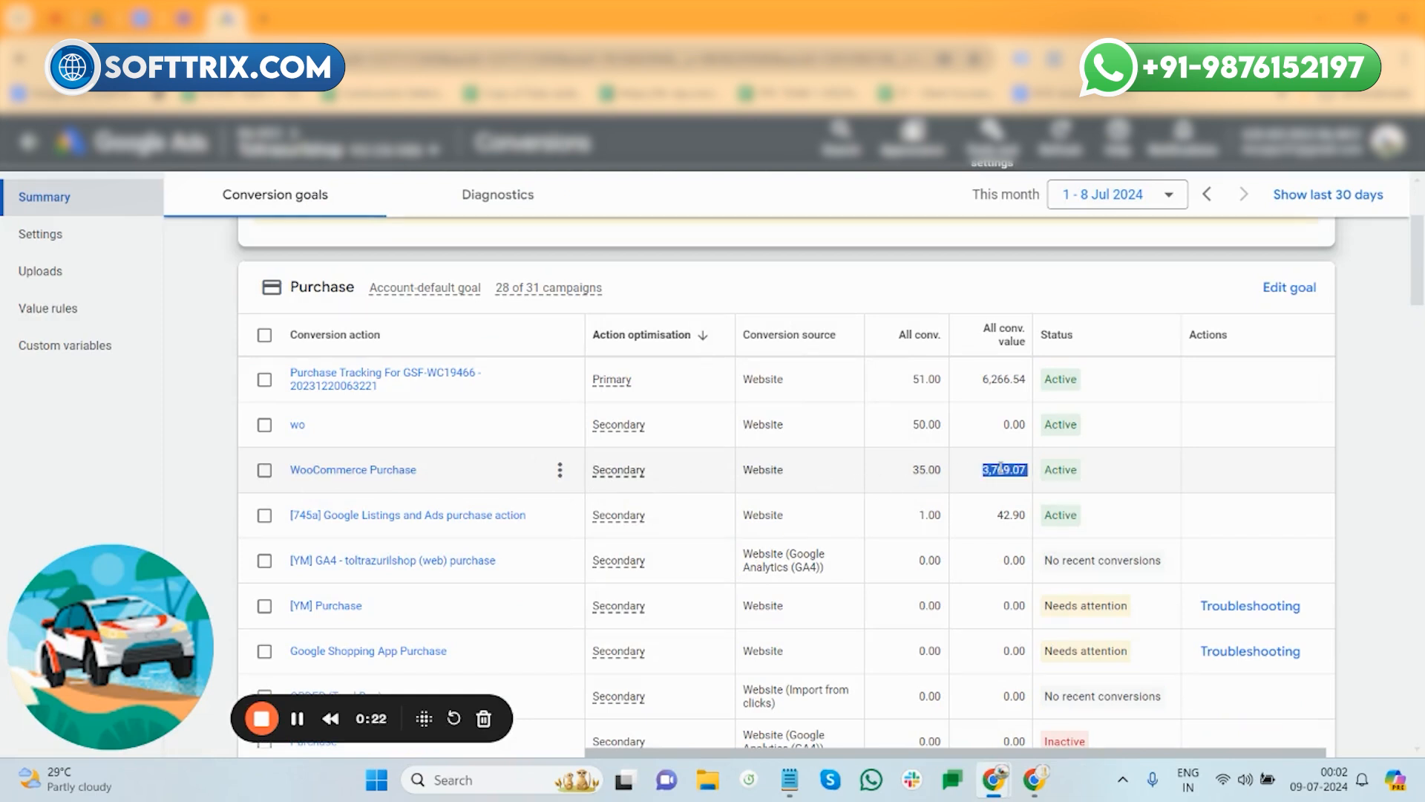